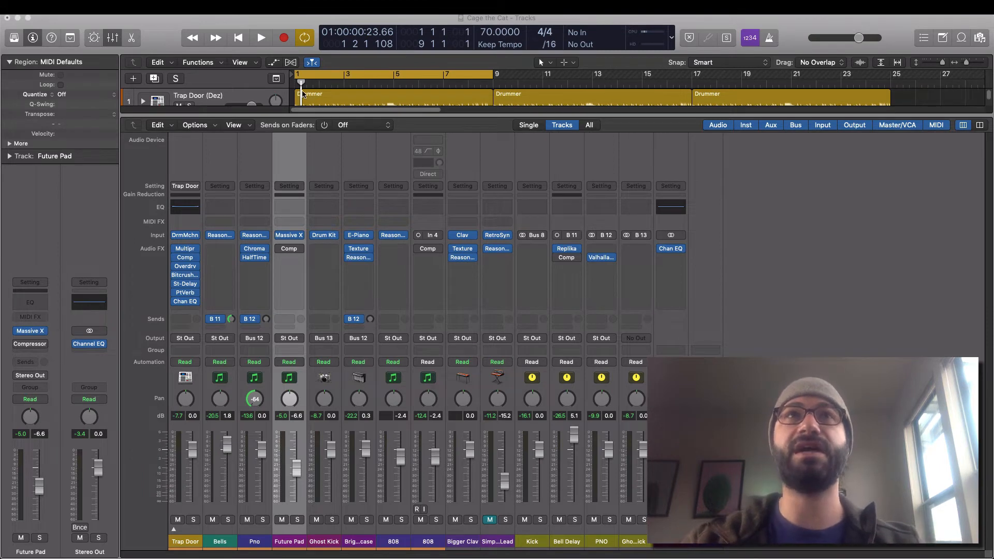
Step: Play the first four bars of the song from the beginning with the track compressors bypassed
left_click_drag(300, 85, 275, 82)
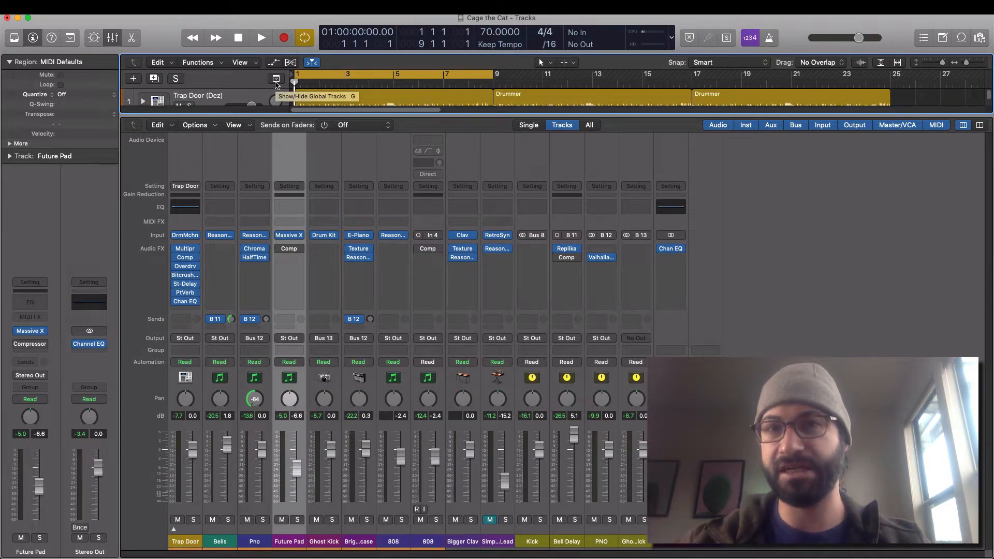
key("space")
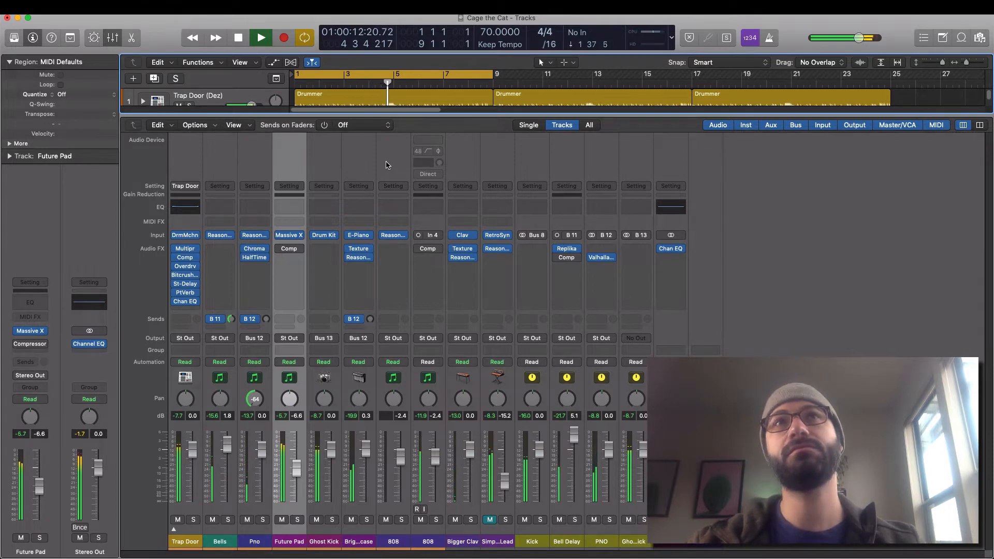
key("space")
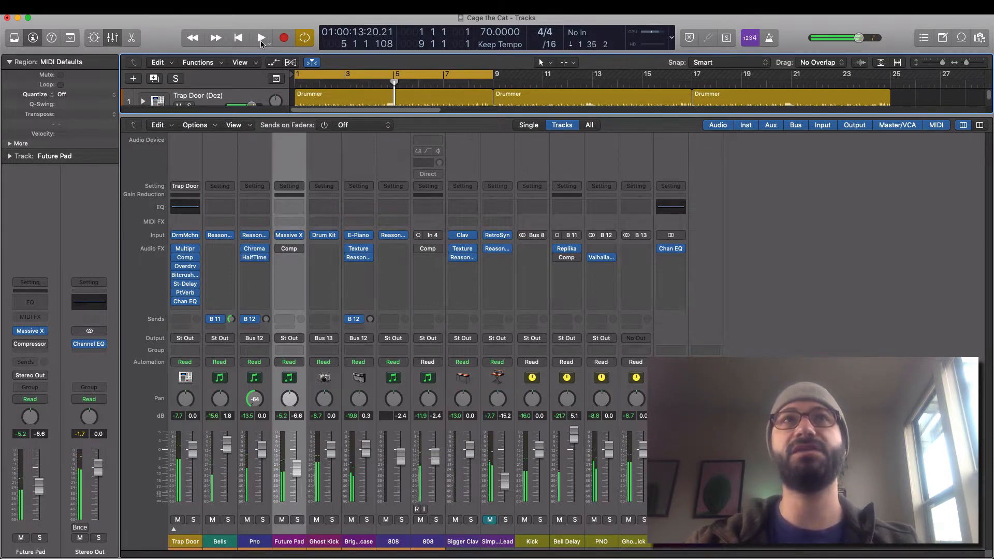
Step: Play the same opening bars from the beginning with the track compressors switched on for comparison
left_click(238, 37)
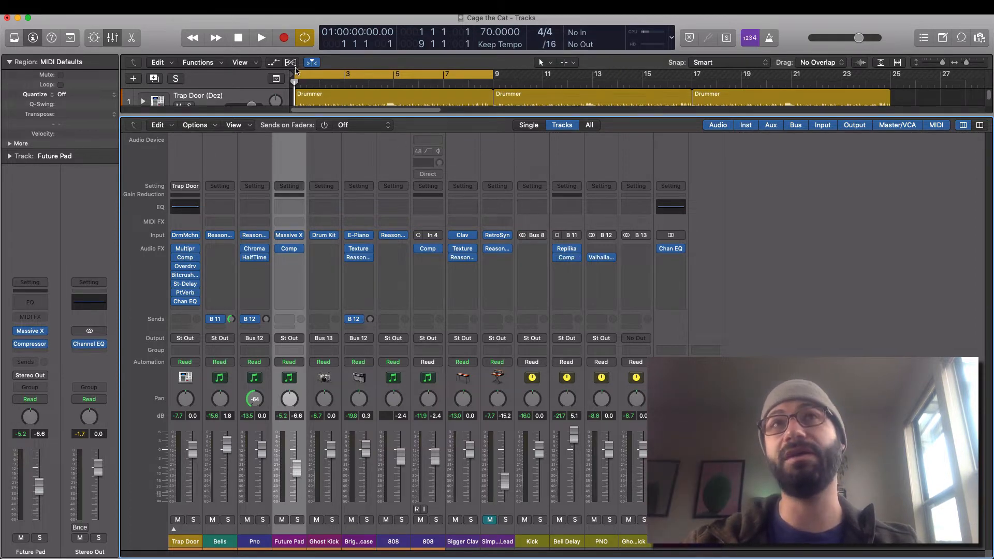
key("space")
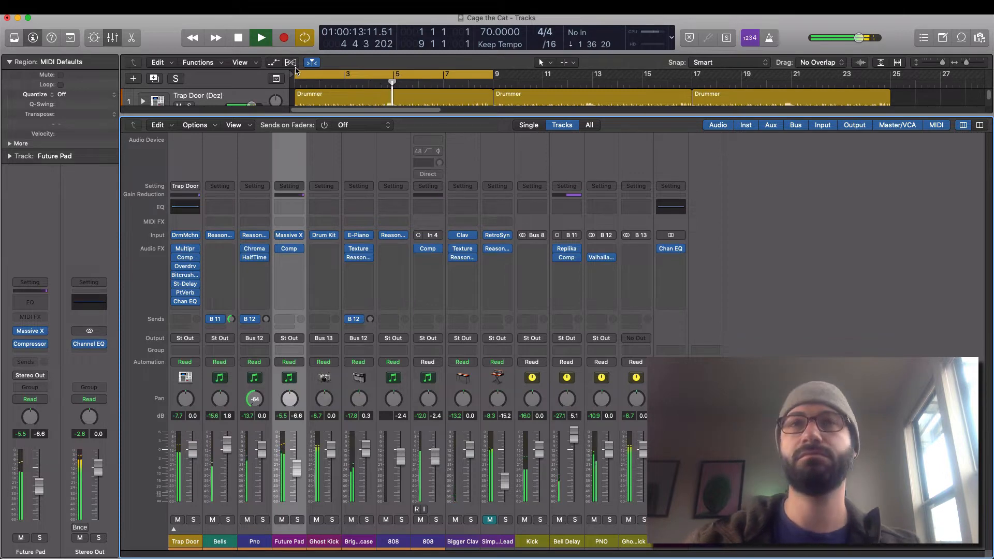
key("space")
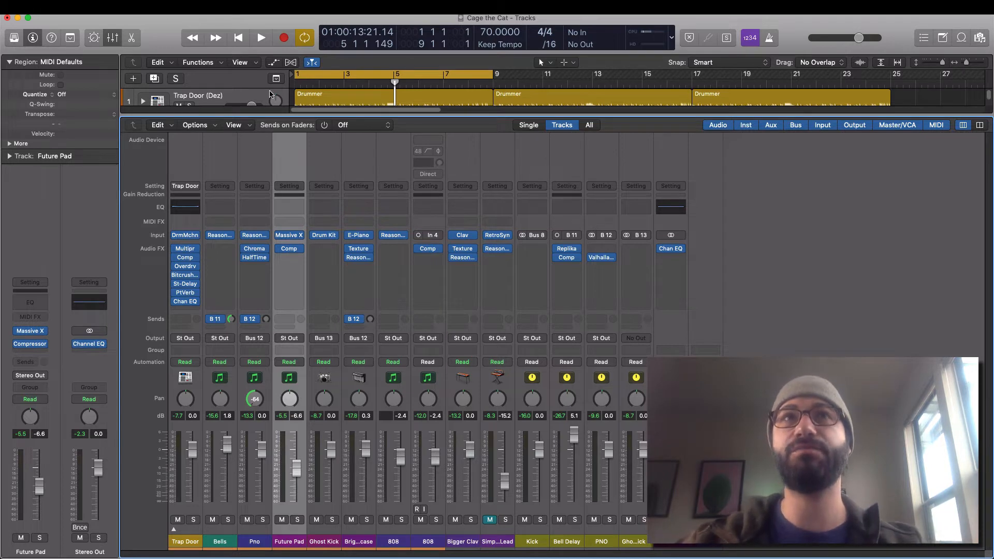
Step: Insert a second Compressor below the existing one on the 808 audio channel and move its window clear of the transport
left_click(428, 249)
key("super+w")
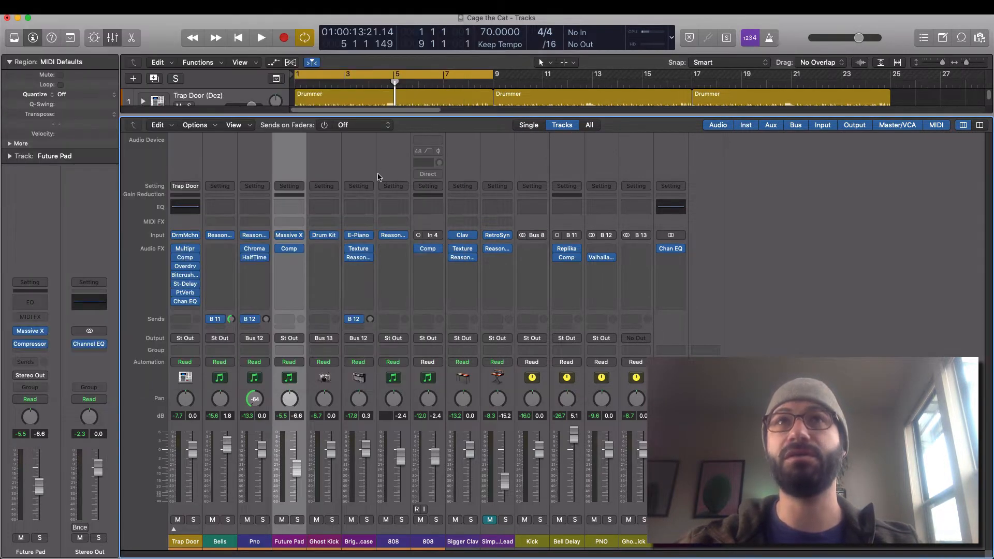
left_click(404, 252)
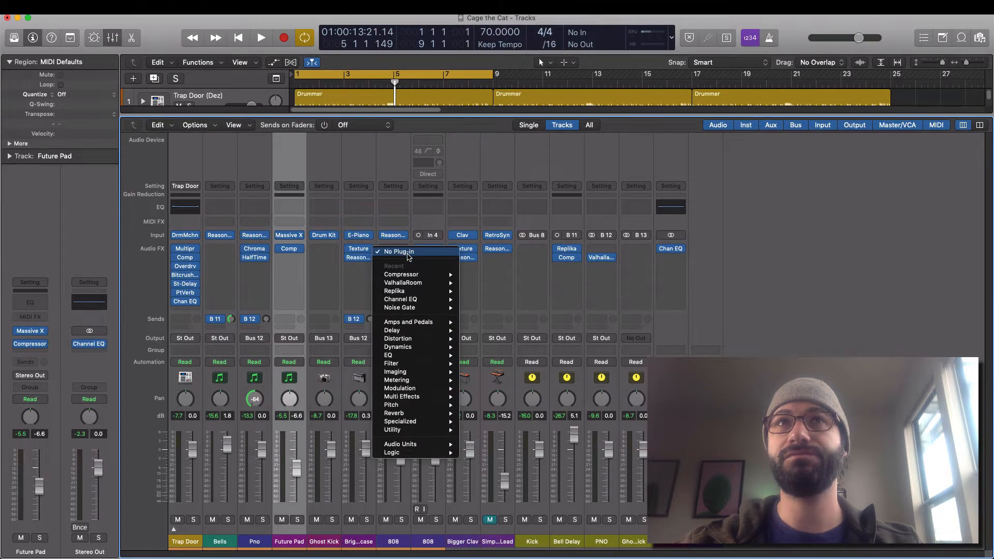
left_click(475, 294)
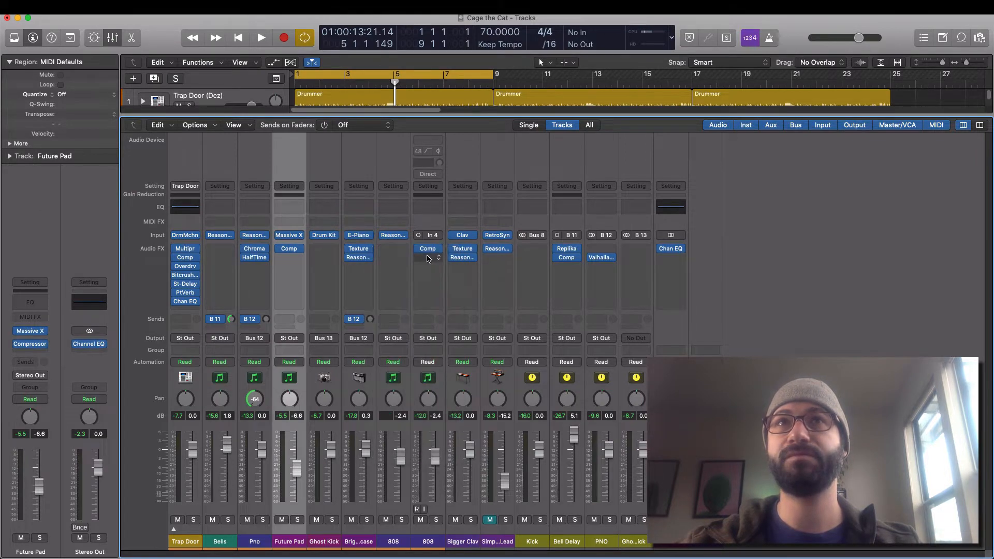
left_click(432, 261)
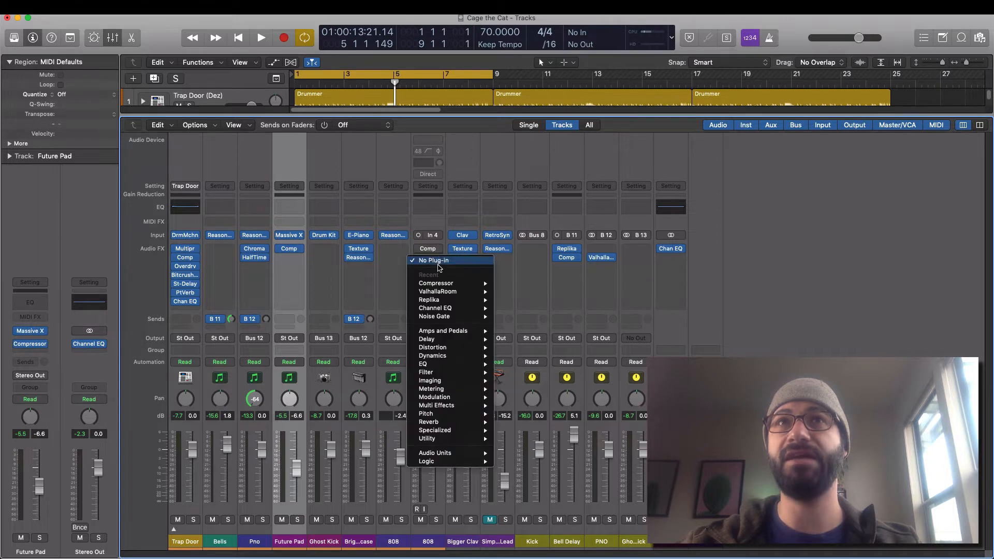
mouse_move(466, 282)
left_click(505, 285)
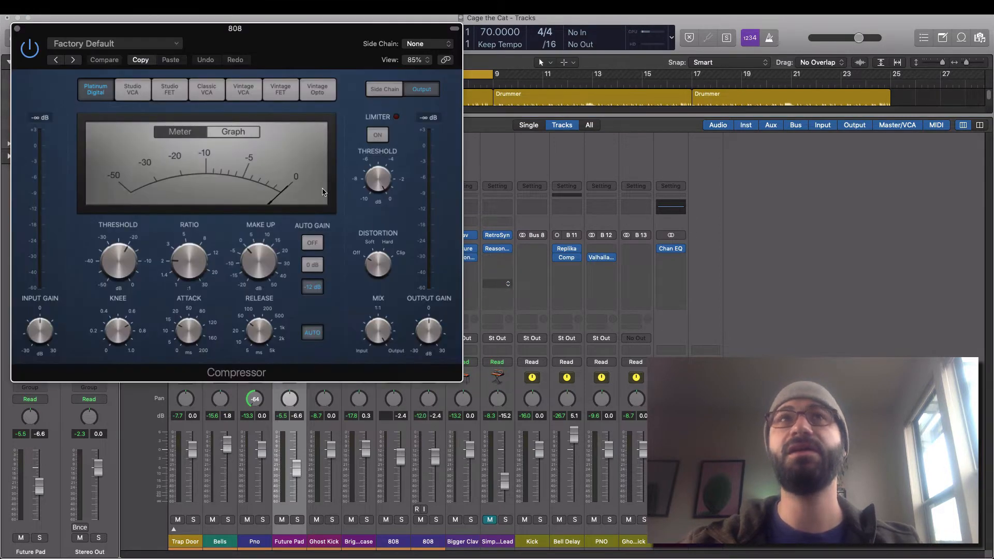
left_click_drag(300, 43, 500, 151)
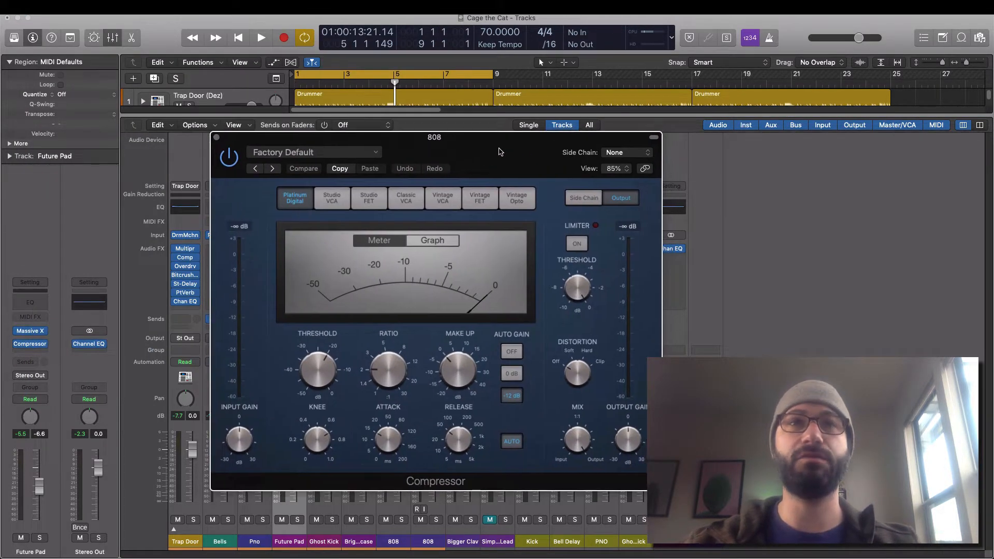
Step: Solo the 808 audio track instead of Future Pad and play it back through the new compressor
key("s")
key("space")
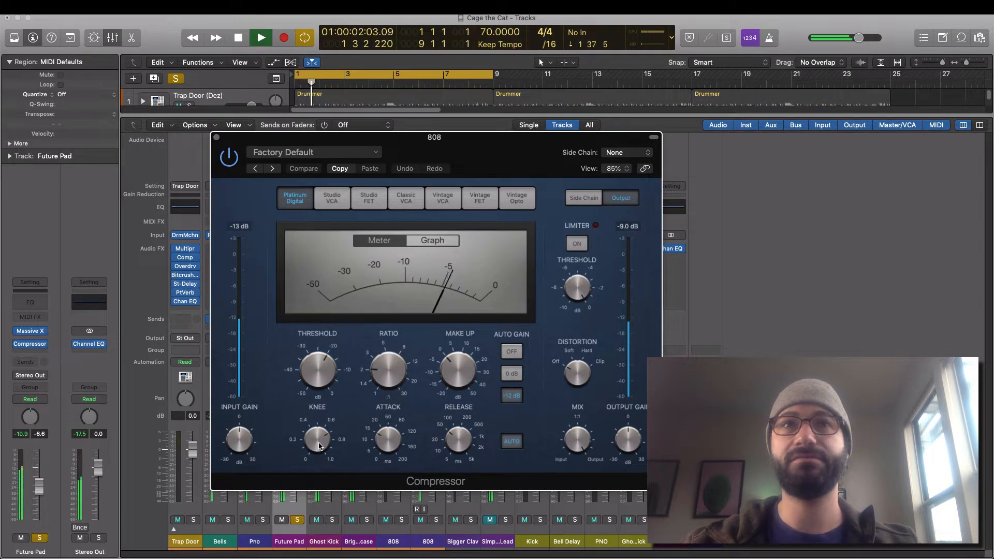
key("s")
left_click(423, 525)
key("s")
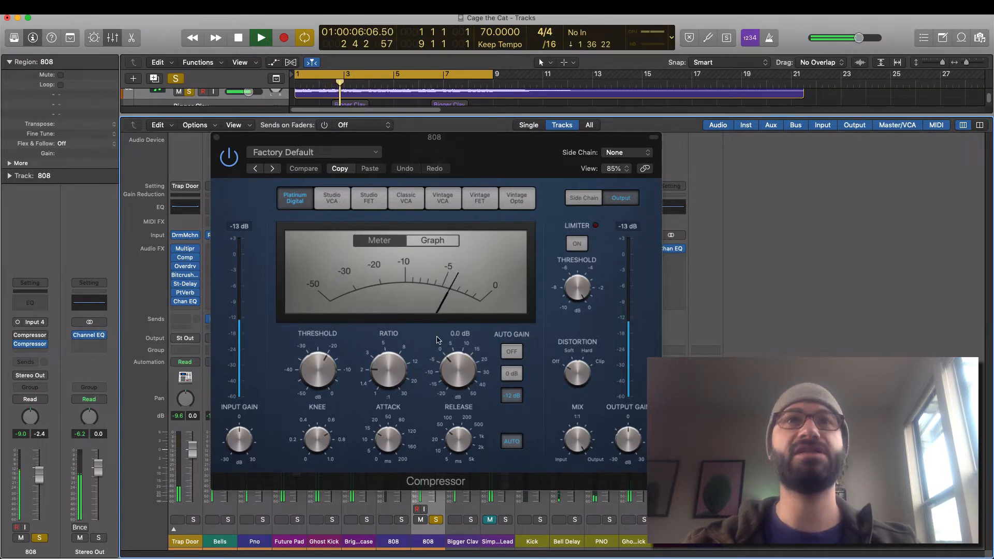
key("space")
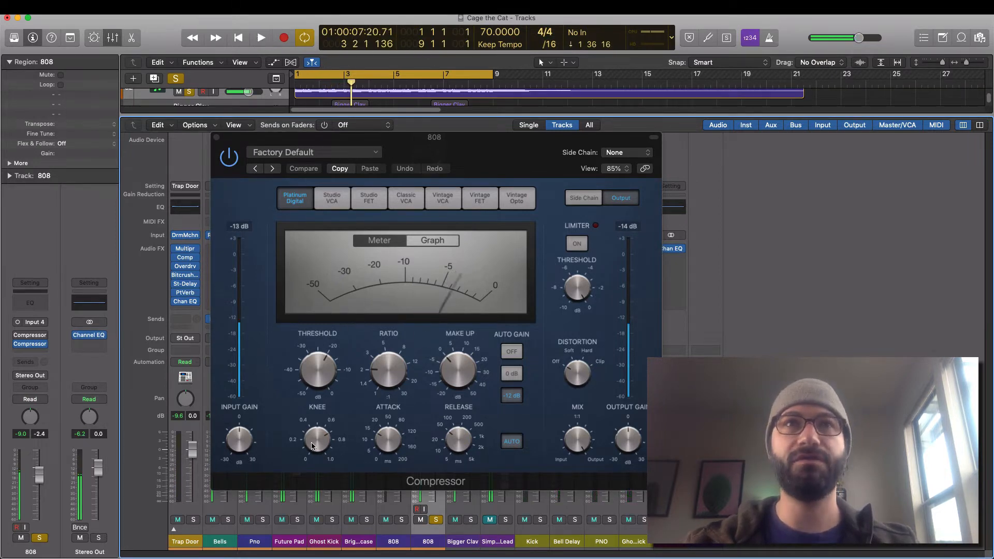
Step: Switch the 808 compressor to the Studio FET model with auto gain off and show its graph display
left_click(364, 198)
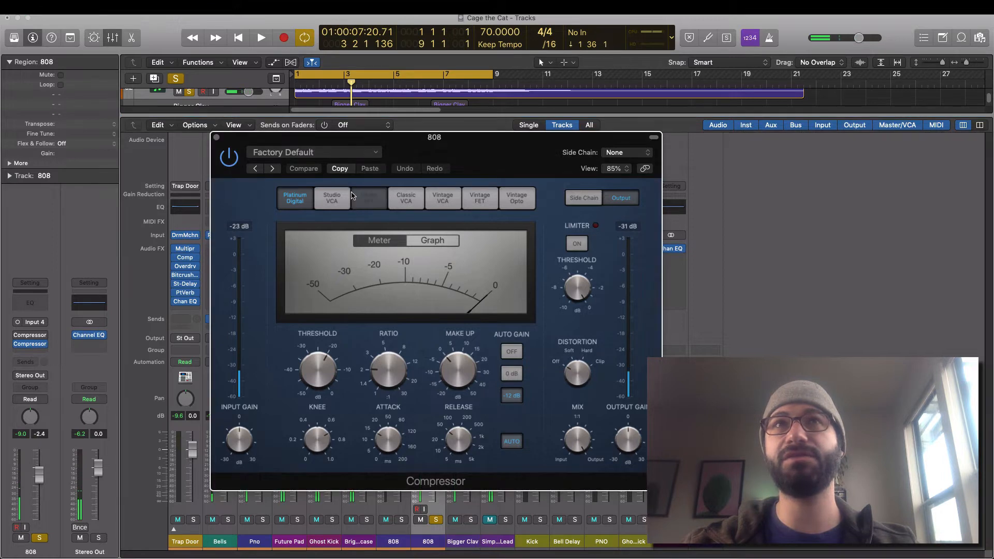
left_click(399, 203)
left_click(368, 199)
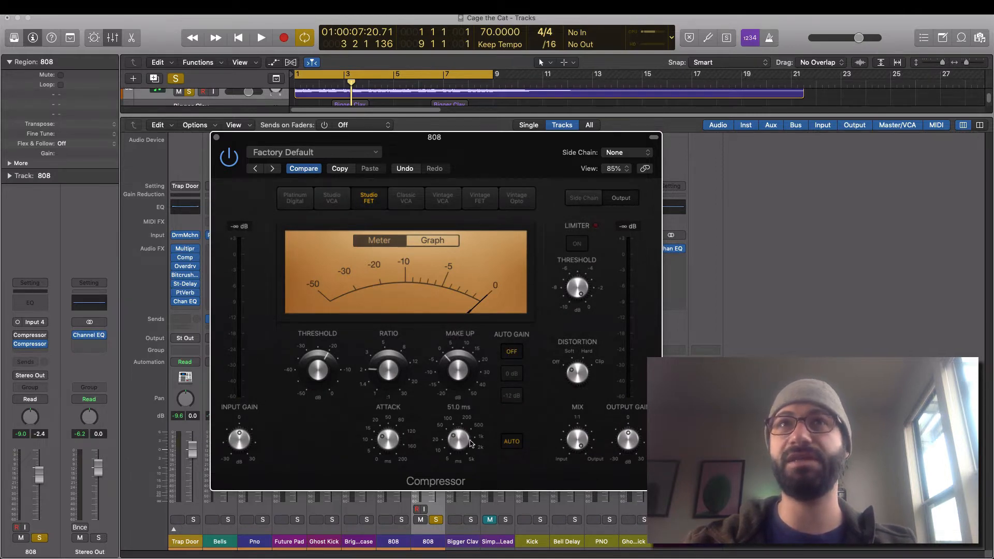
left_click(432, 241)
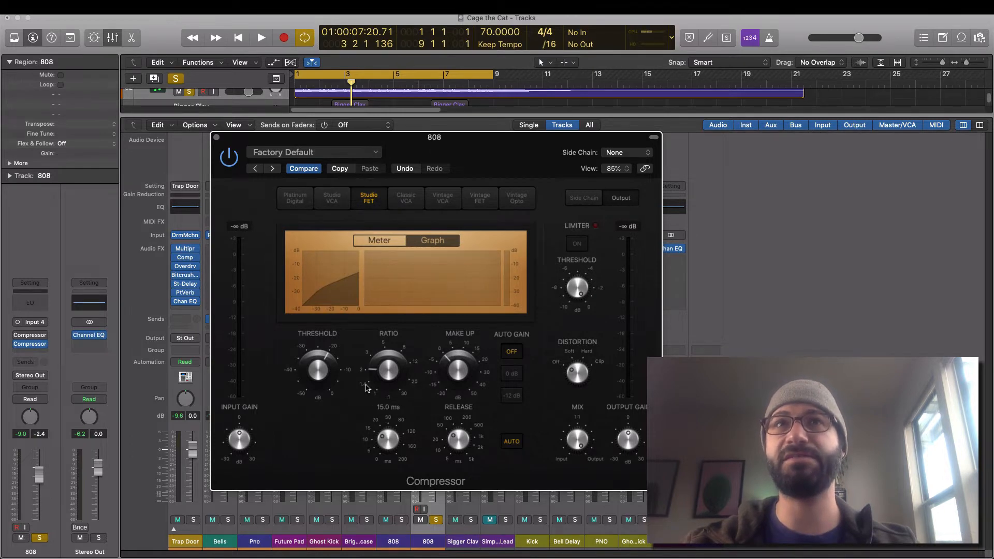
Step: Raise the 808 compressor's ratio, lower its threshold slightly below -20 dB, and audition the soloed track
left_click_drag(378, 368, 375, 354)
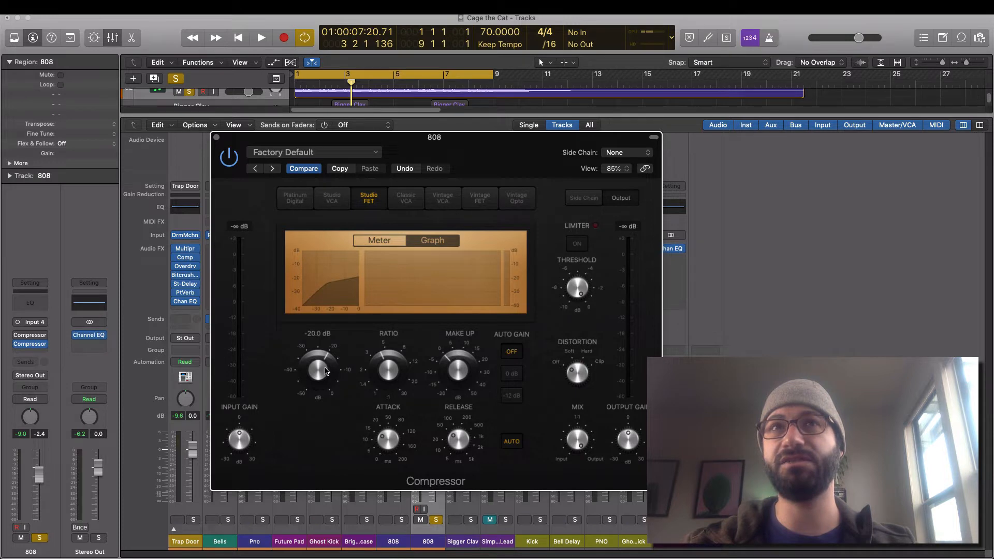
left_click_drag(324, 378, 324, 380)
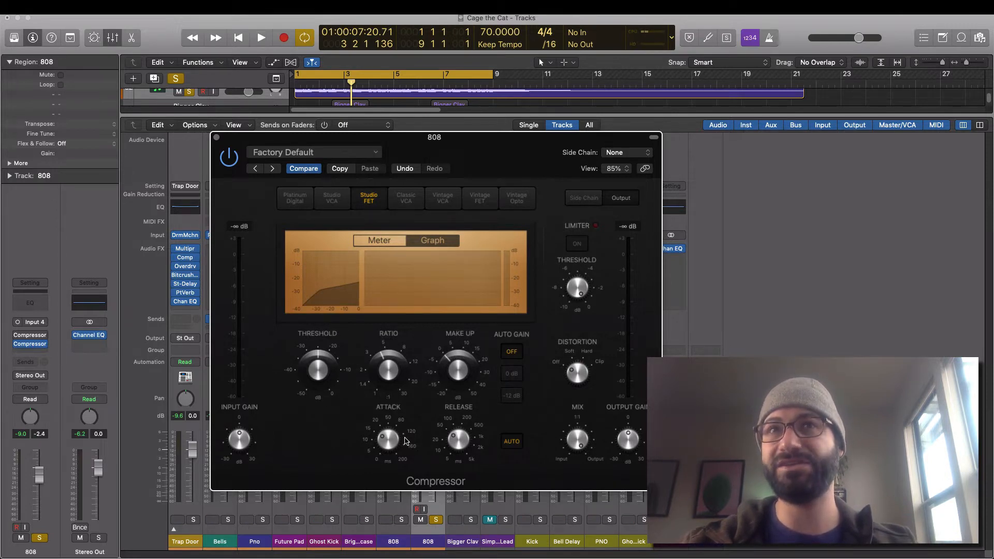
key("space")
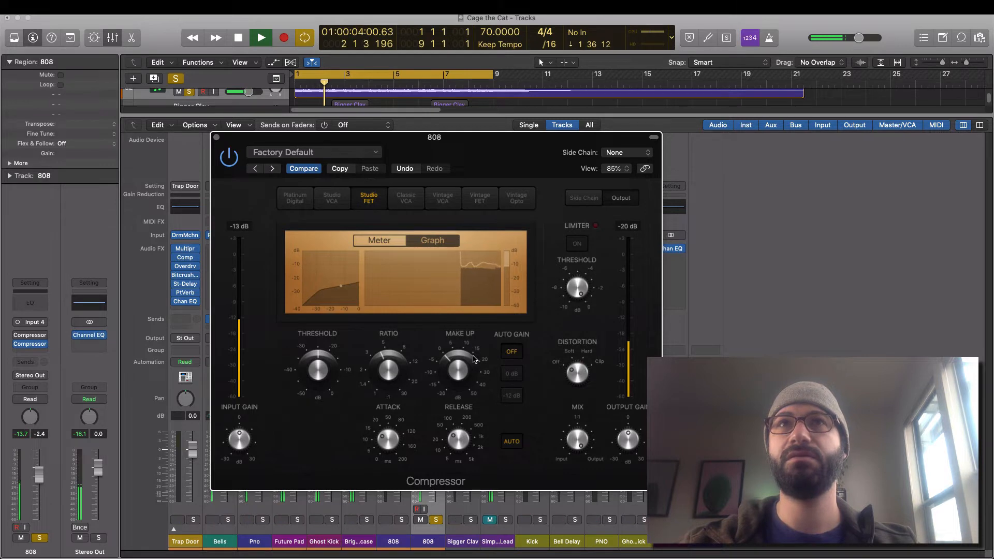
key("space")
Step: Turn off the compressor's automatic release and play the soloed 808 again
left_click(510, 442)
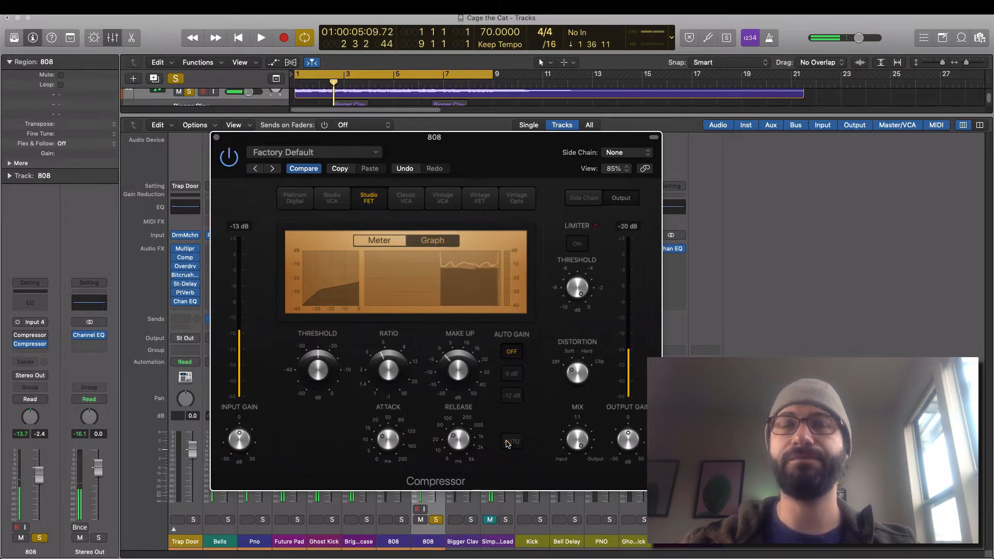
key("space")
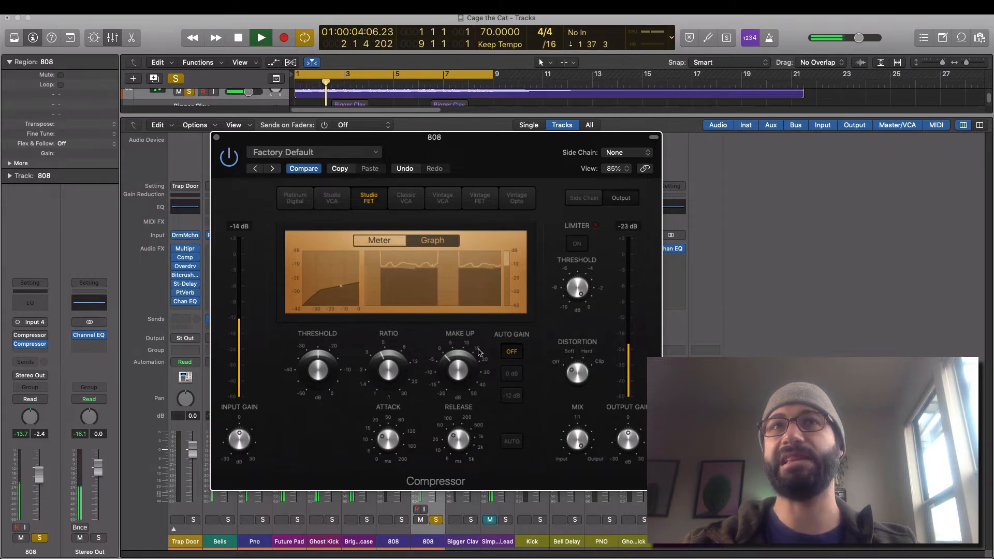
key("space")
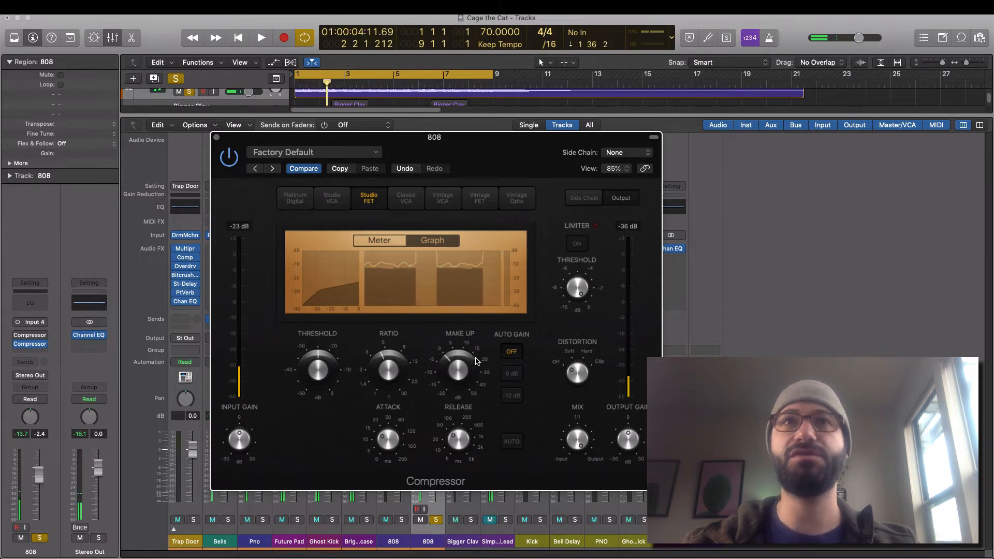
Step: Try the 0 dB auto gain setting while playing the 808, and switch auto gain back off
left_click(509, 376)
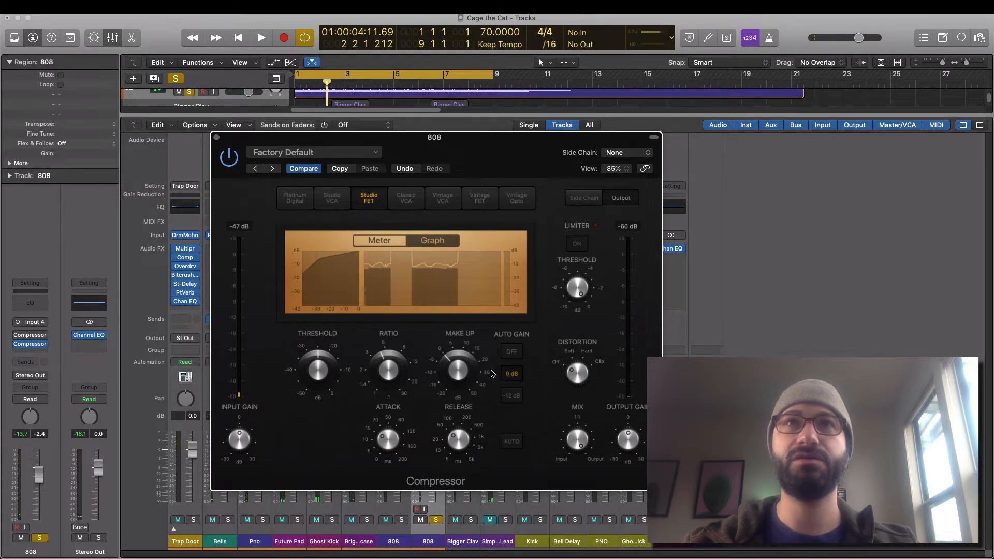
key("space")
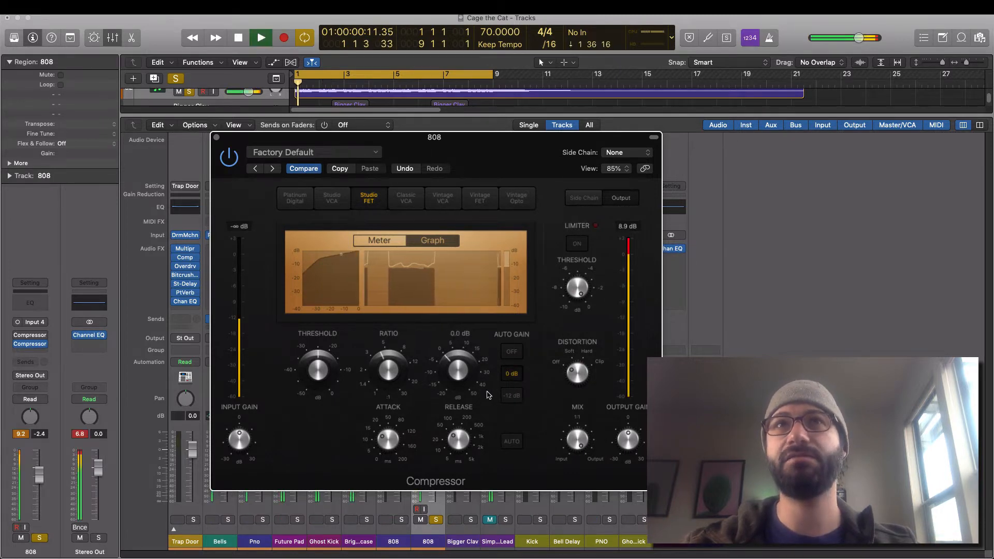
key("space")
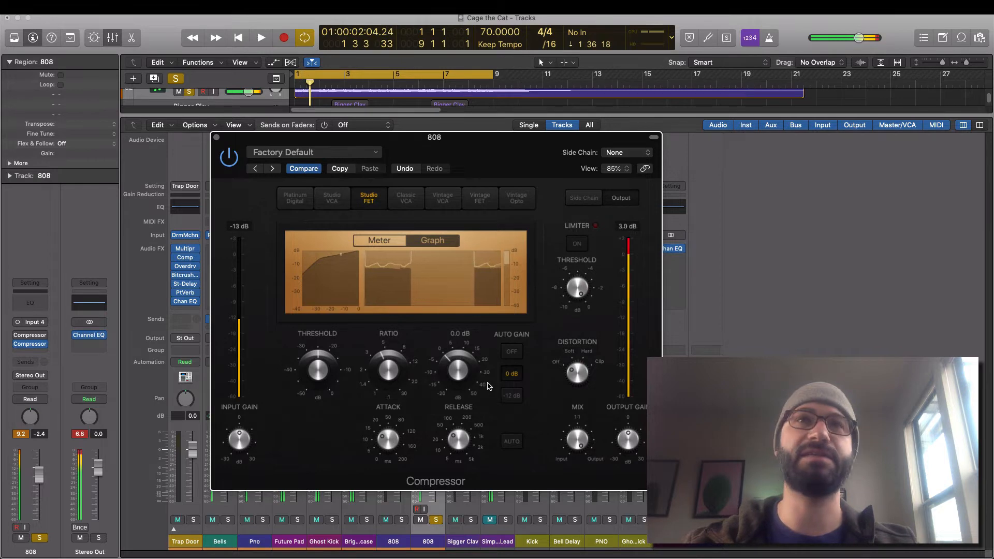
left_click(511, 352)
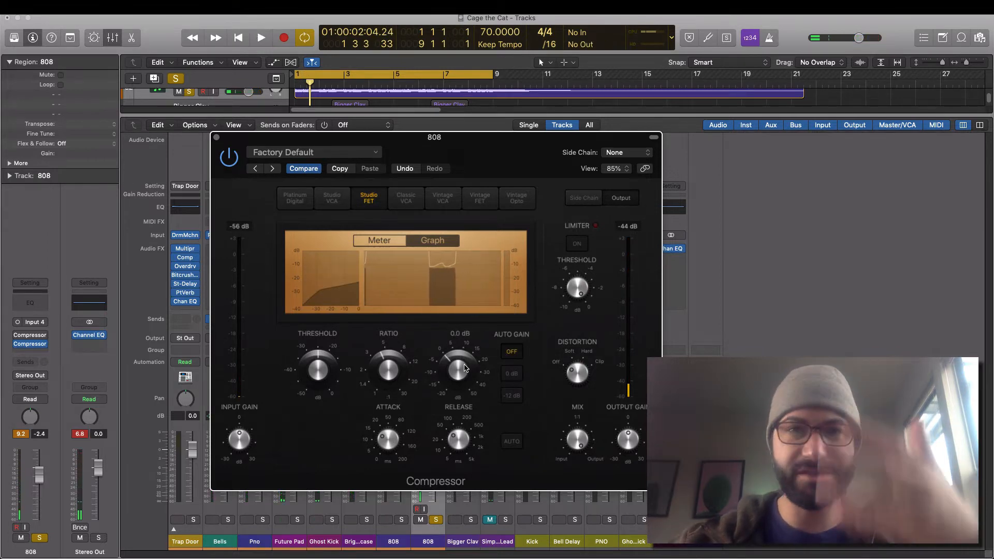
Step: Move the compressor window aside and open the Retro Synth instrument of the Simple Analog Lead channel beside it
mouse_move(460, 445)
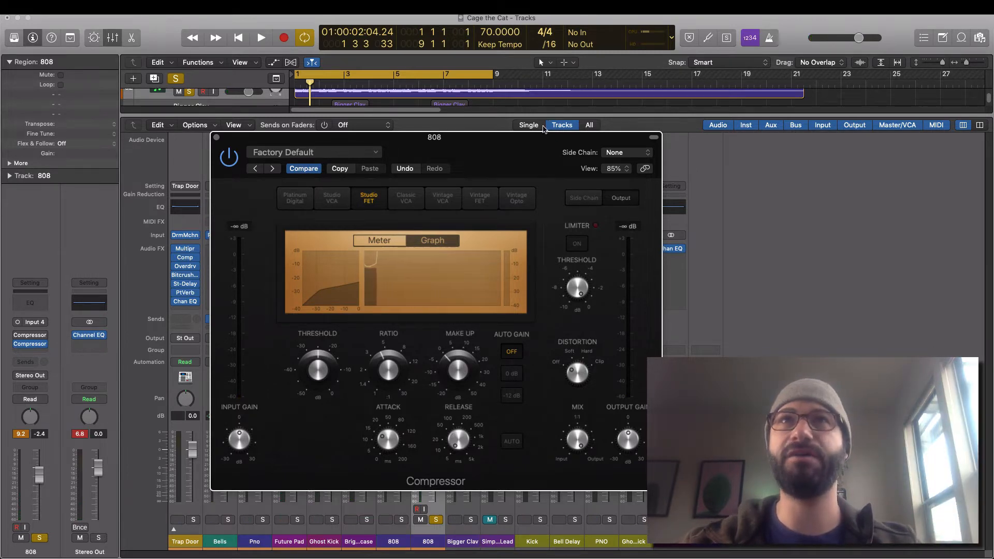
left_click_drag(521, 151, 373, 157)
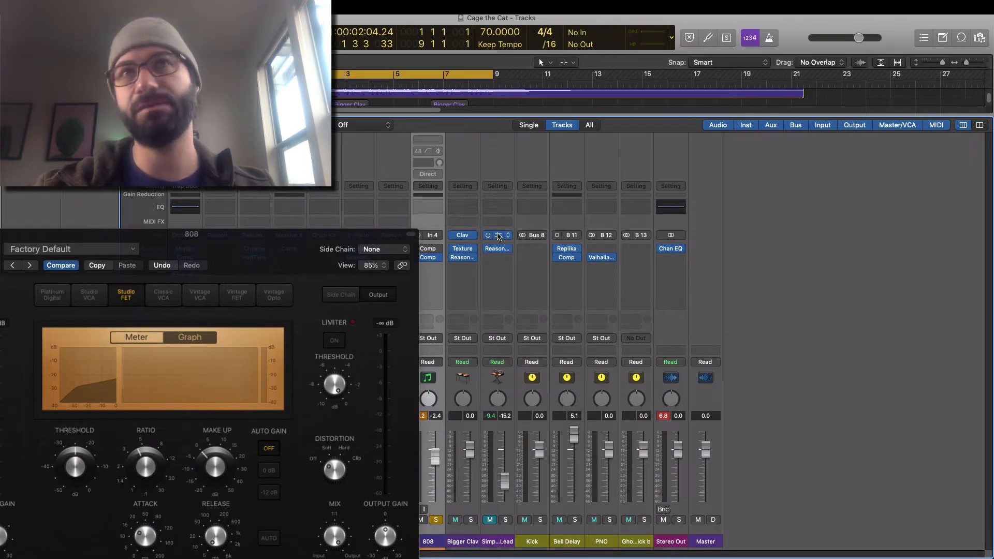
left_click(490, 236)
left_click_drag(235, 212, 578, 294)
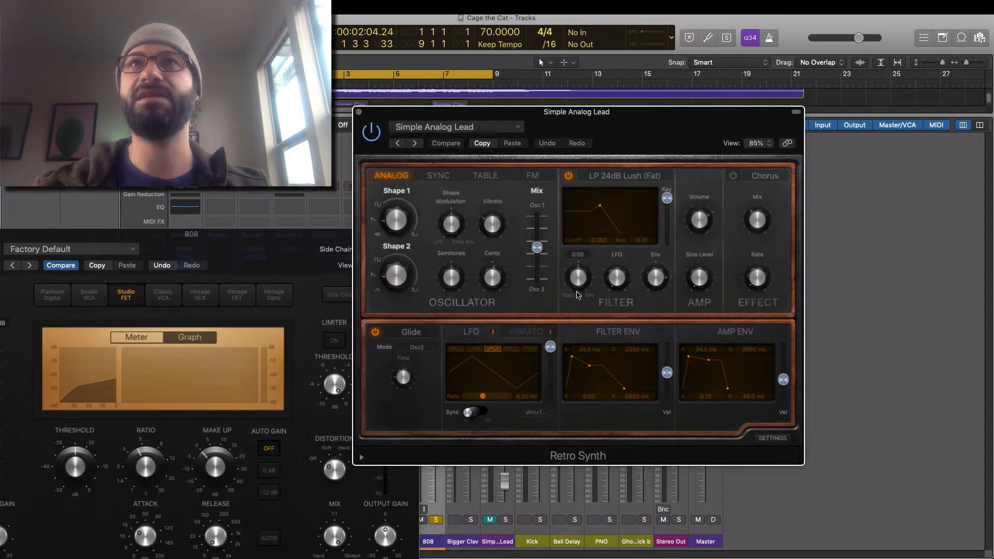
Step: Solo Simple Analog Lead and set its amp envelope to 10.0 s attack, 10.0 s decay, 0.00 sustain and 1.00 ms release during playback
left_click(689, 359)
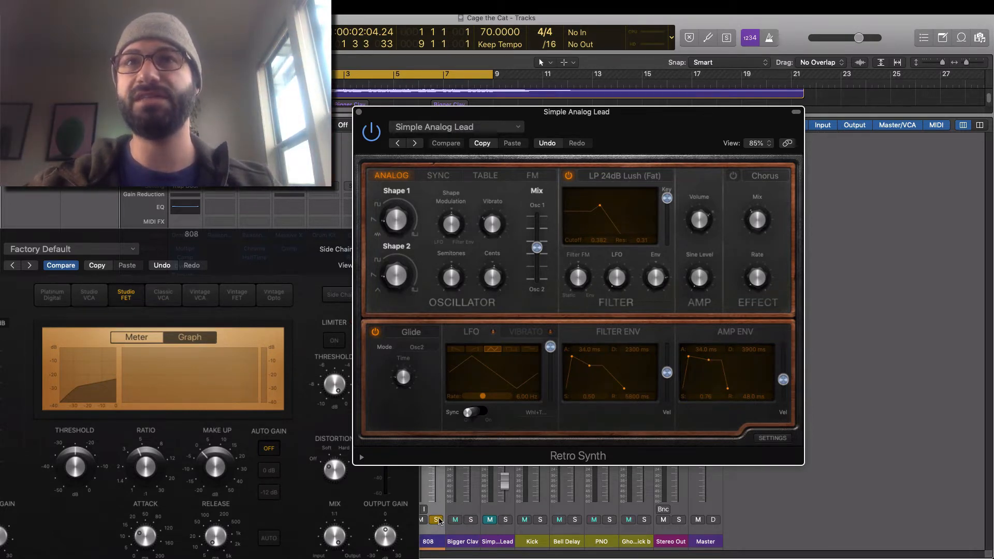
left_click(505, 519)
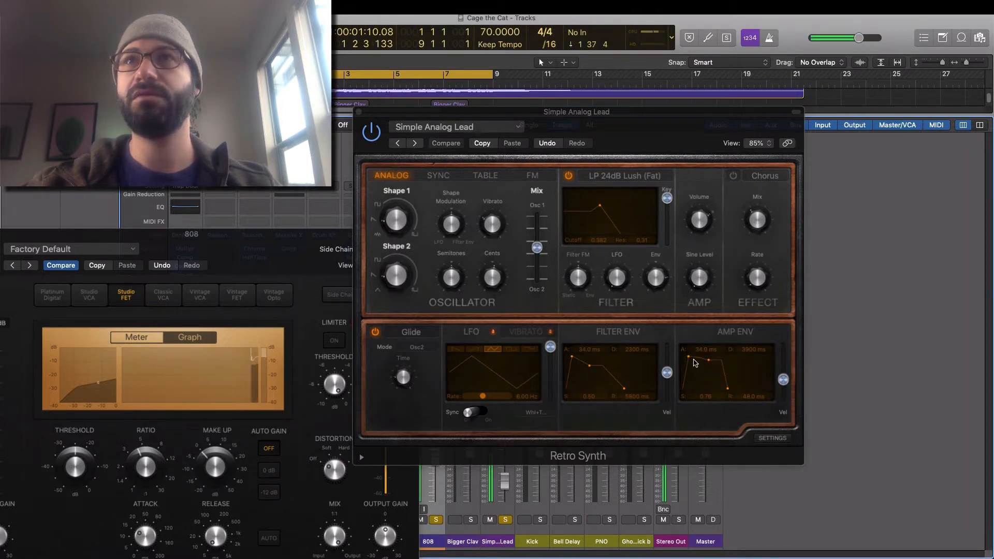
left_click_drag(690, 359, 731, 348)
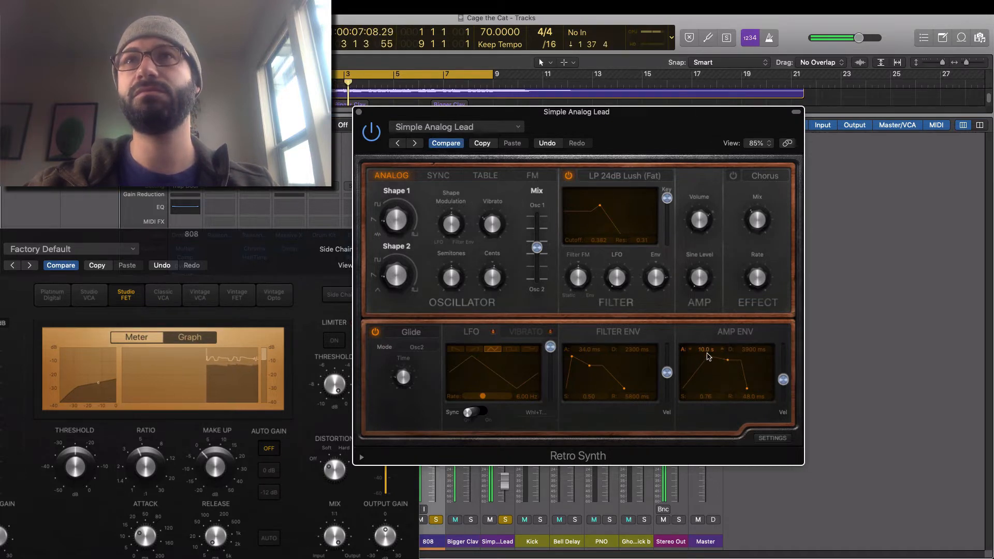
left_click_drag(727, 359, 712, 397)
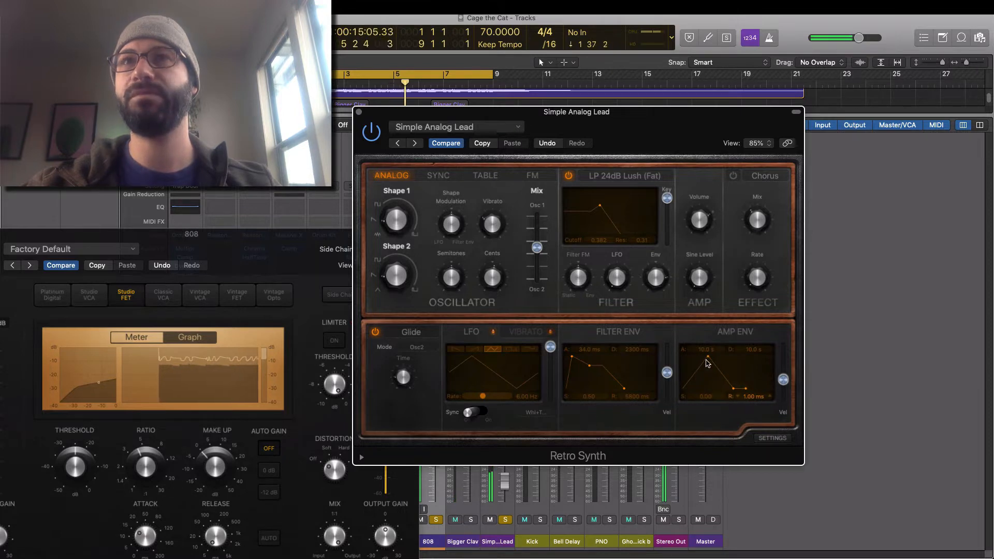
Step: Compare 0.00 ms and 10.0 s amp envelope attack during playback, and shorten the attack to about 28 ms and the decay to 710 ms
left_click_drag(707, 361, 661, 360)
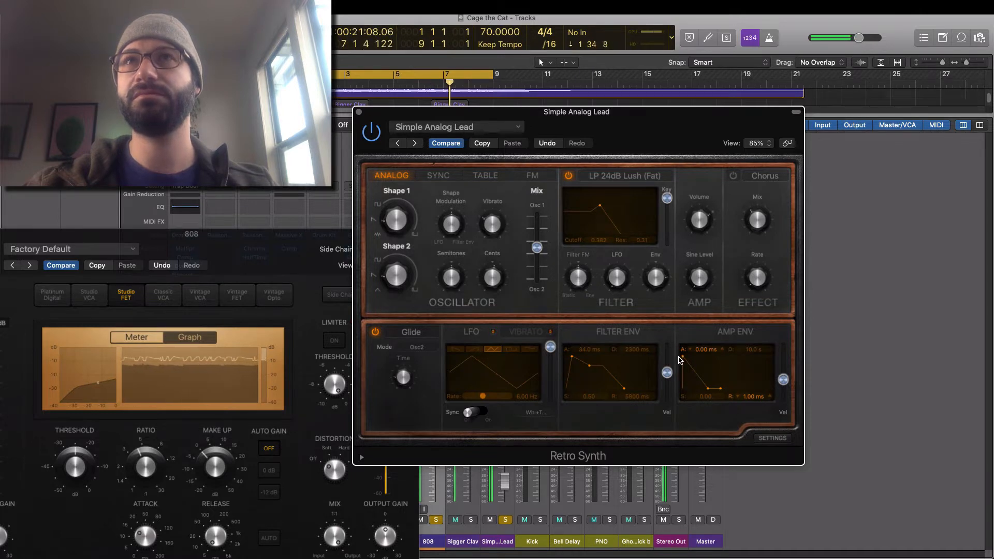
left_click_drag(684, 358, 824, 361)
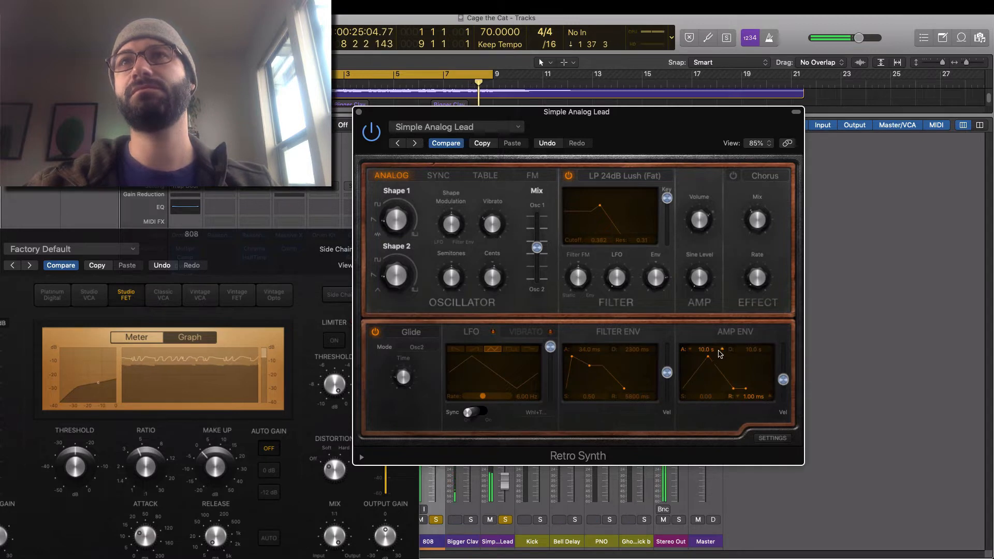
left_click_drag(712, 363, 692, 360)
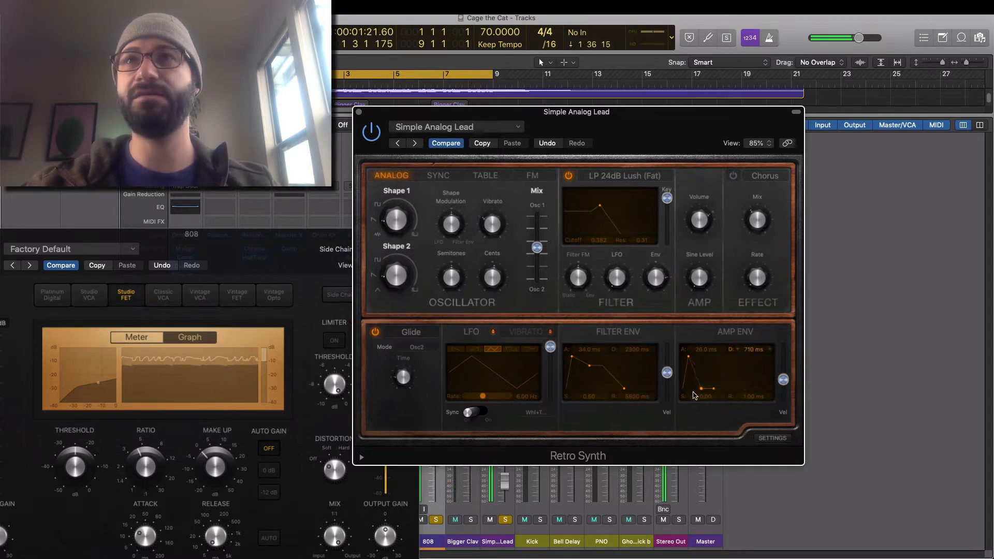
Step: Audition the amp envelope with 0.00 ms attack and decay and with 140 ms decay, and set about 410 ms attack with 1.00 sustain
left_click_drag(694, 395, 682, 397)
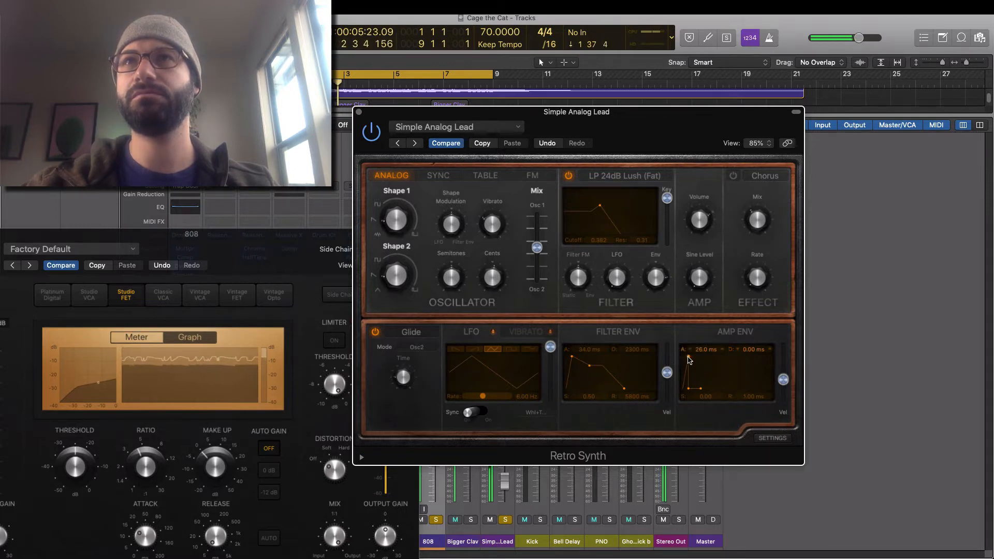
left_click_drag(688, 357, 658, 362)
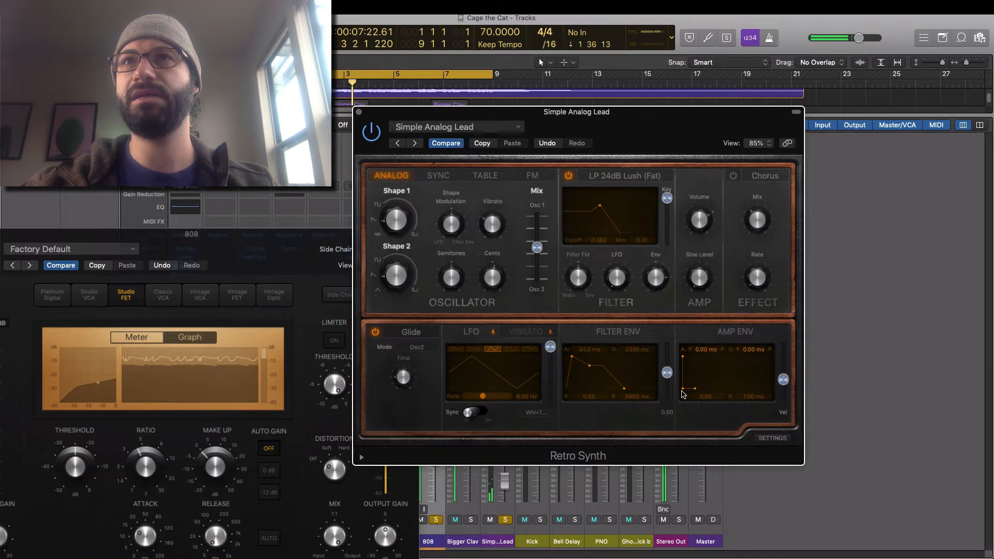
left_click_drag(682, 394, 691, 393)
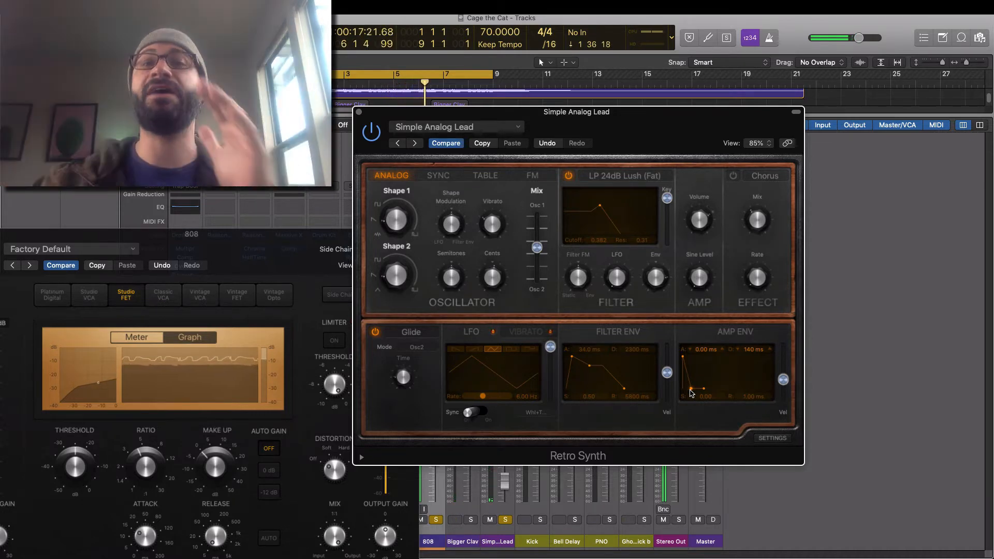
left_click_drag(684, 360, 715, 318)
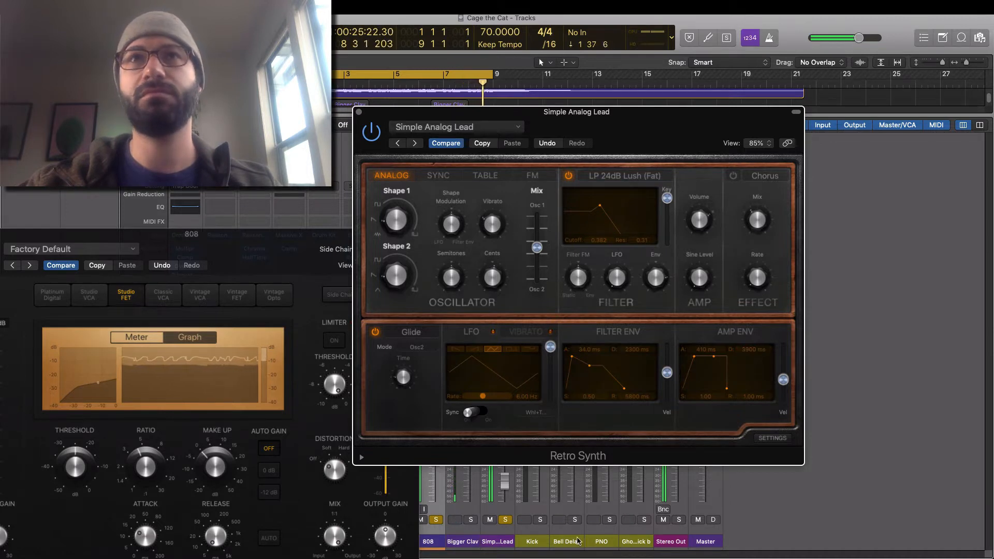
Step: Unsolo Simple Analog Lead and arrange its Retro Synth window beside the 808 compressor
left_click(506, 520)
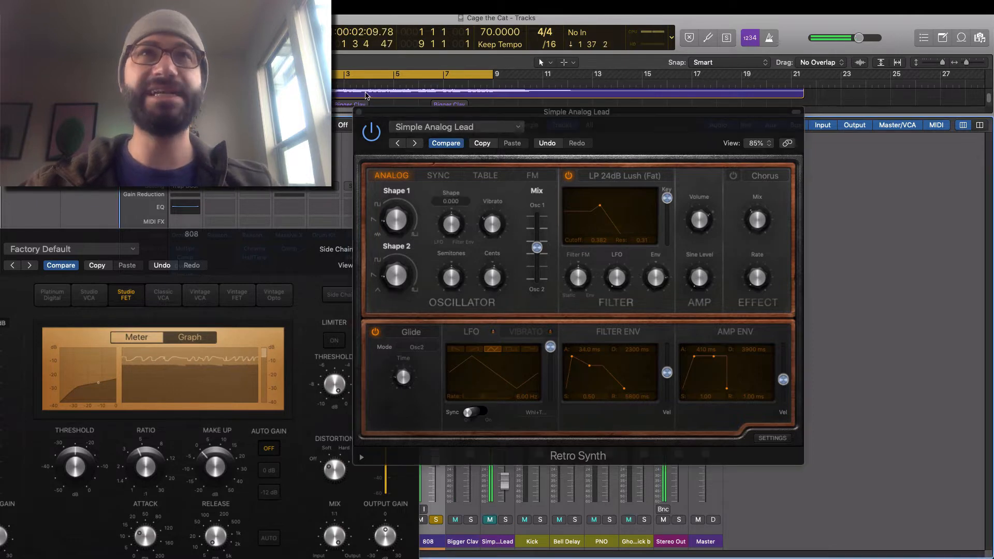
left_click(360, 113)
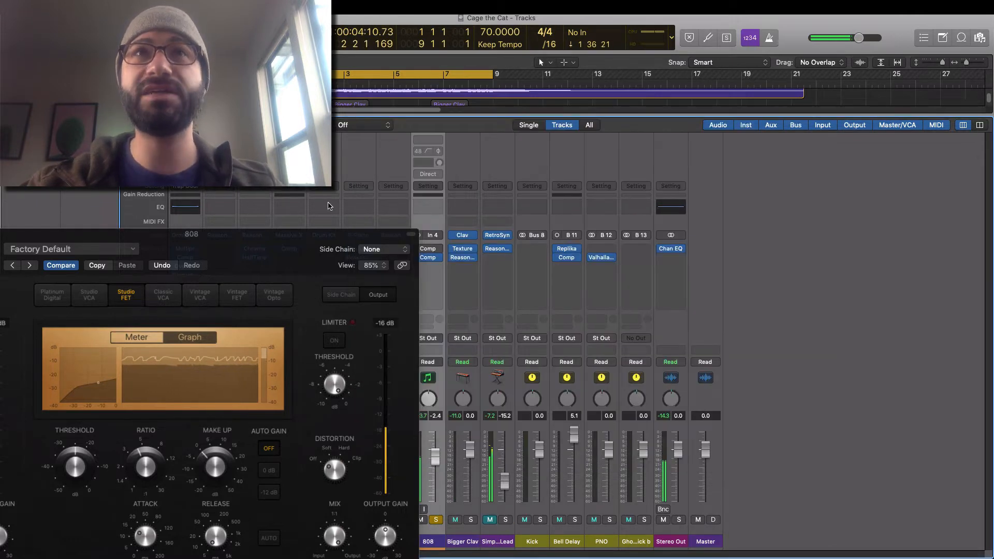
left_click_drag(319, 241, 534, 144)
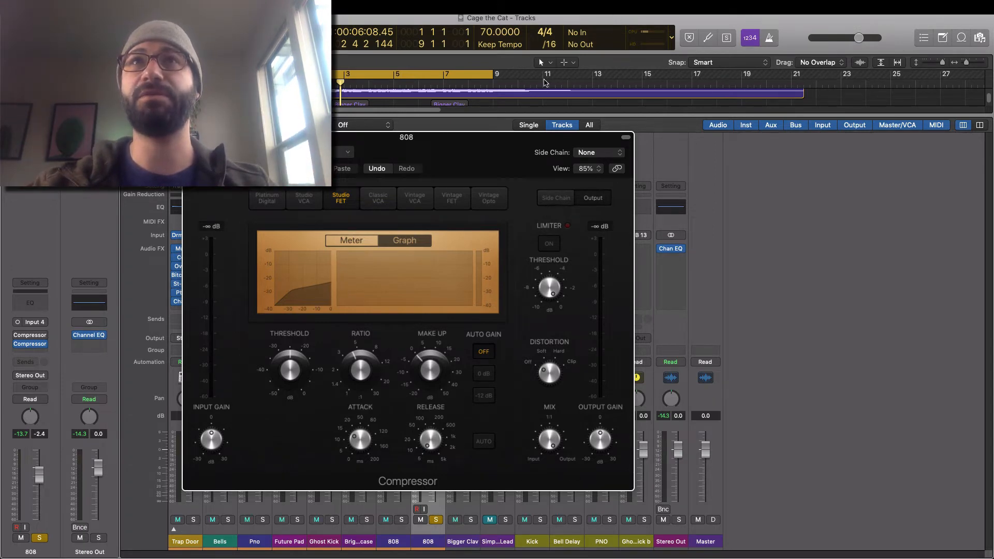
left_click_drag(519, 158, 394, 153)
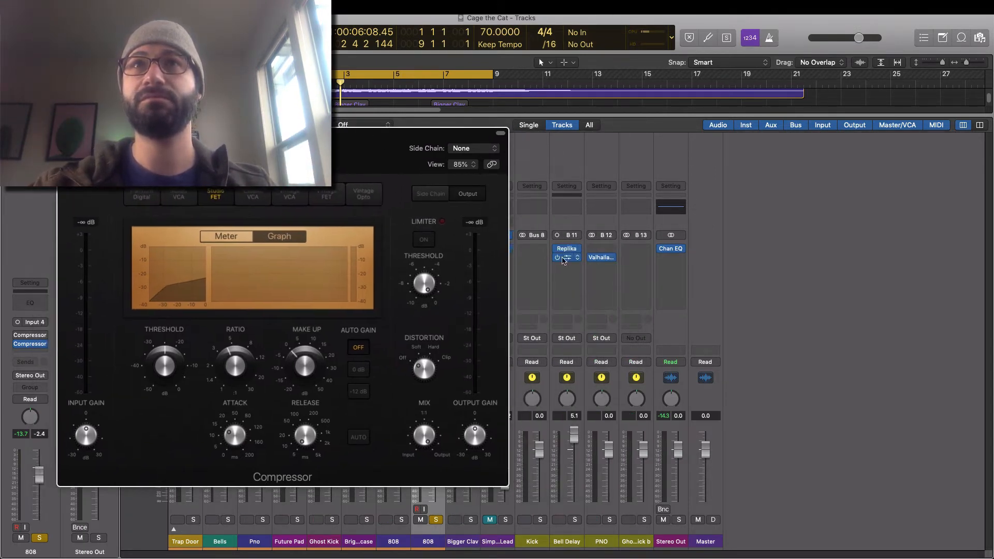
left_click_drag(422, 156, 369, 160)
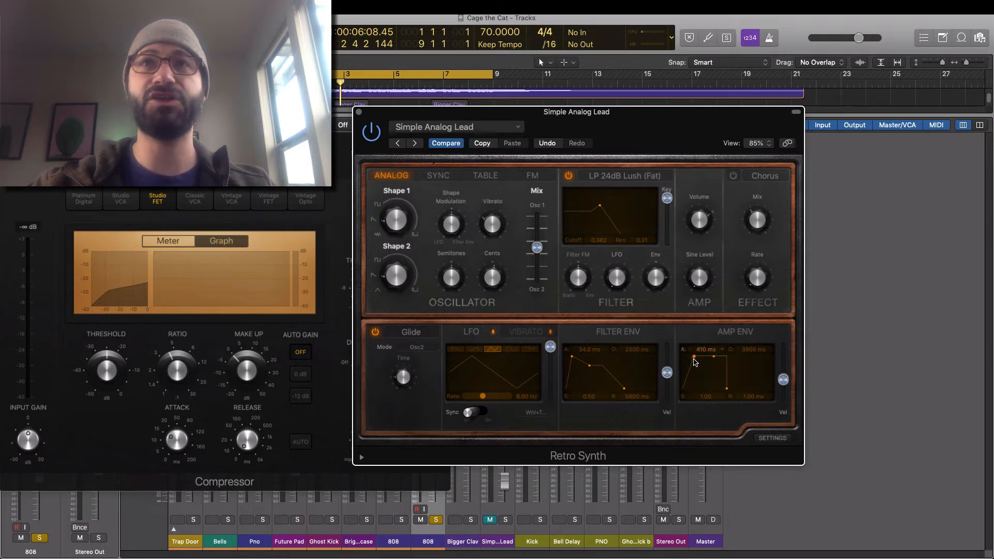
Step: Set the amp envelope's attack to 0.00 ms, the 808 compressor's attack to 0.0 ms, and the envelope's attack to about 650 ms
left_click_drag(694, 358, 666, 356)
left_click(180, 444)
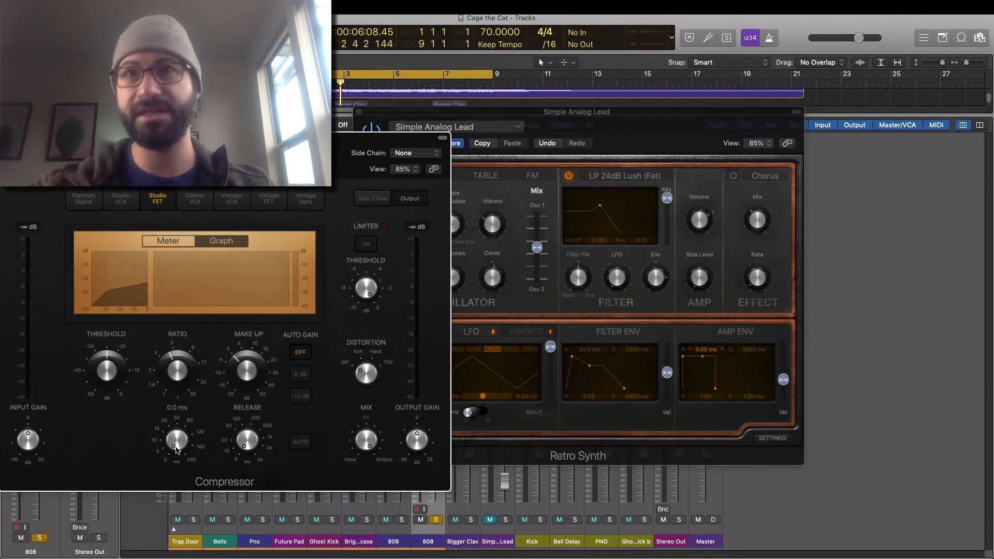
left_click_drag(685, 359, 694, 360)
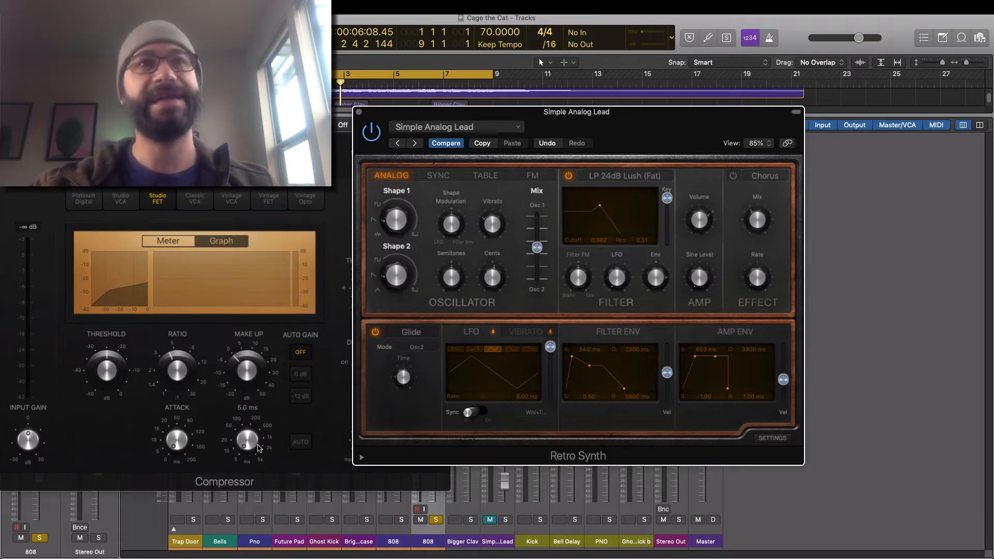
Step: Lengthen the 808 compressor's release, and try a 10.0 s amp envelope decay before reducing decay to 0.00 ms and sustain to 0.00
left_click_drag(259, 448, 236, 415)
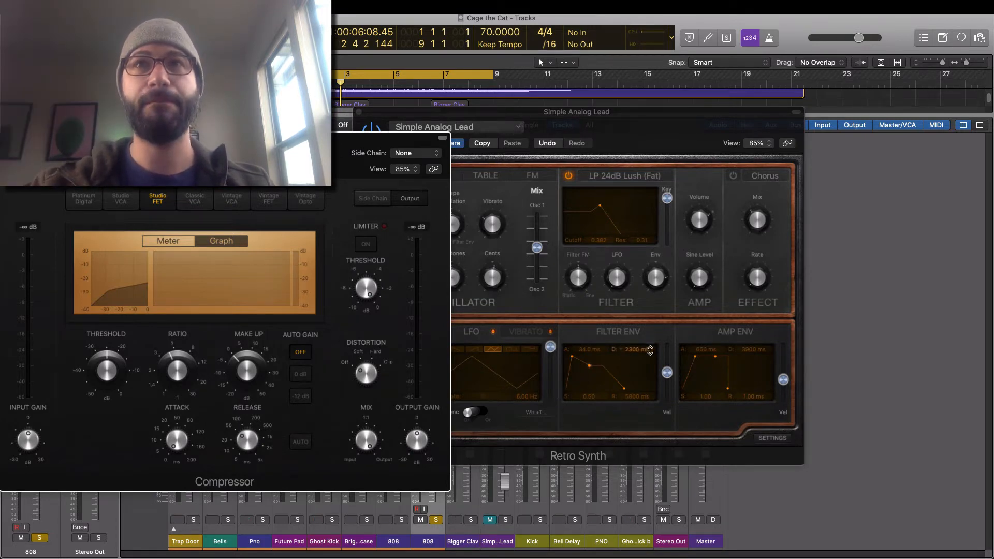
left_click(717, 361)
left_click_drag(724, 357, 710, 363)
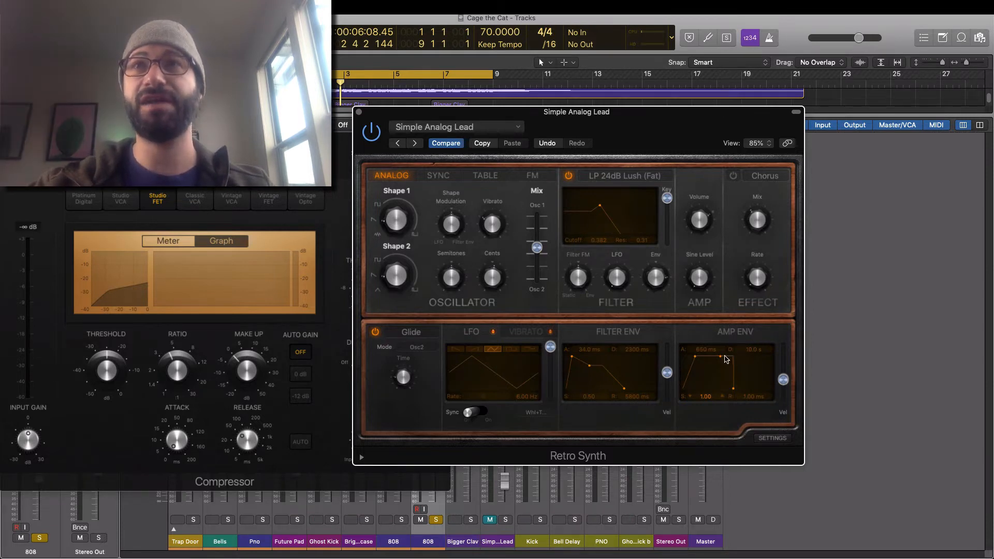
left_click_drag(723, 359, 678, 413)
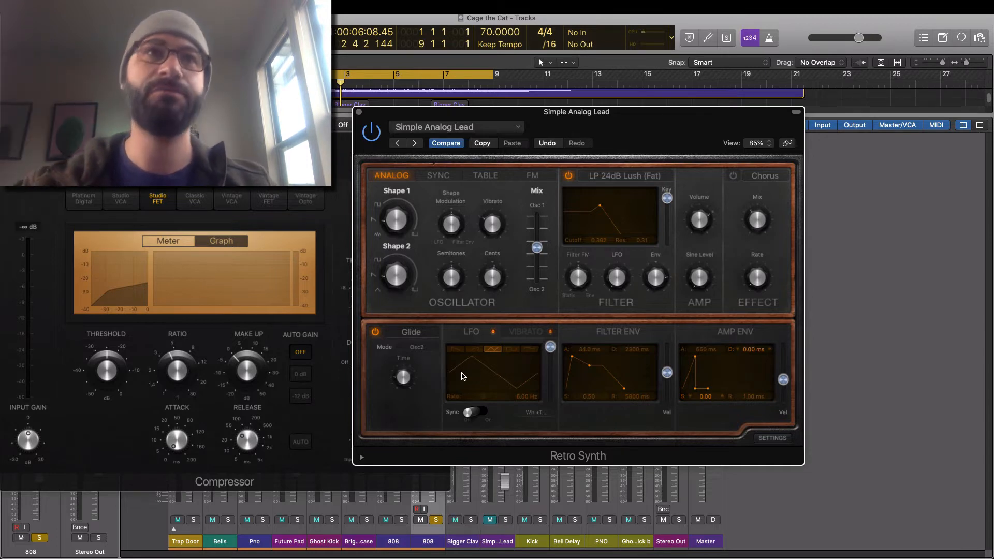
Step: Close the Retro Synth, move the compressor window to the middle of the mixer and play the soloed 808
left_click_drag(392, 117, 546, 138)
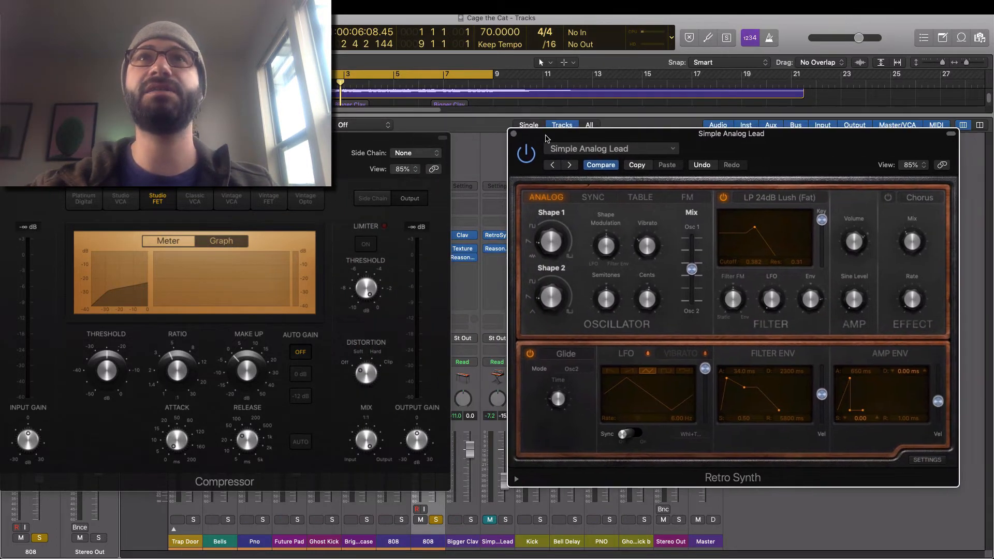
left_click(514, 135)
left_click_drag(283, 160, 457, 153)
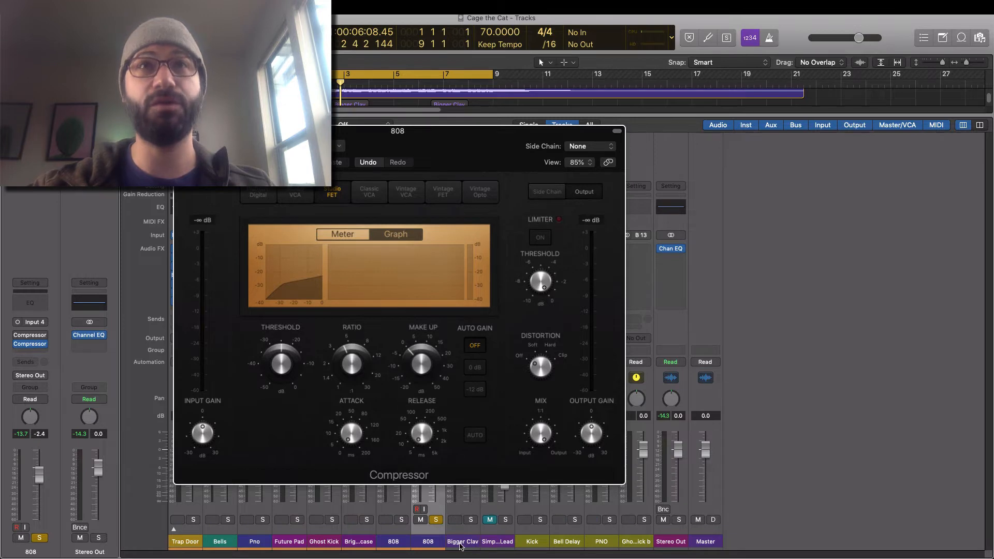
key("space")
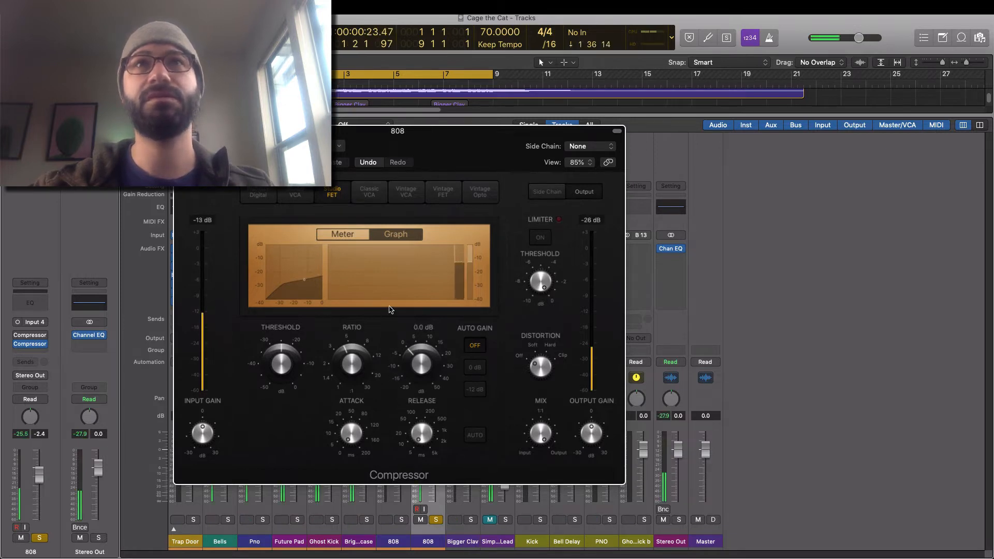
mouse_move(423, 354)
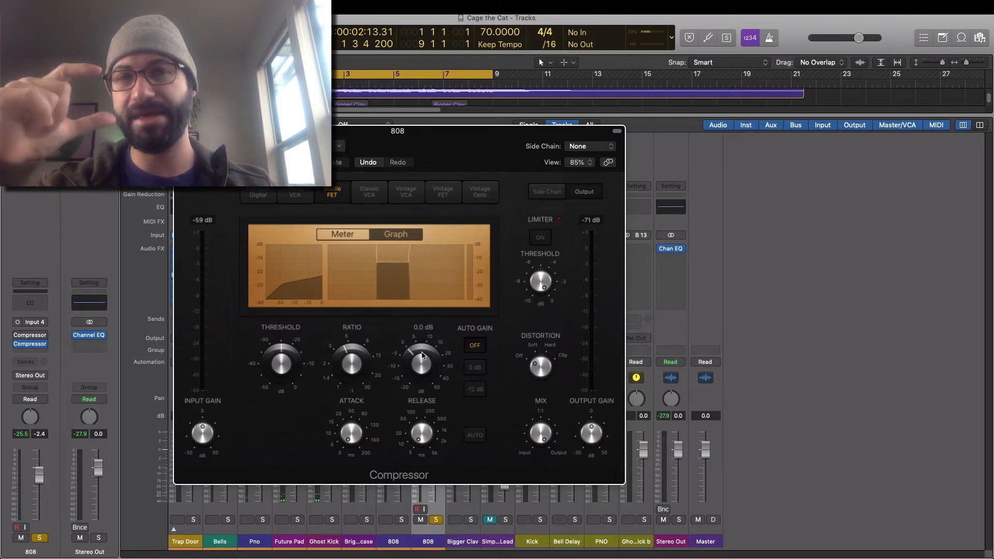
Step: Turn on the compressor's limiter with a threshold of -3.7 dB and select 0 dB auto gain
left_click(539, 239)
left_click_drag(541, 282, 540, 297)
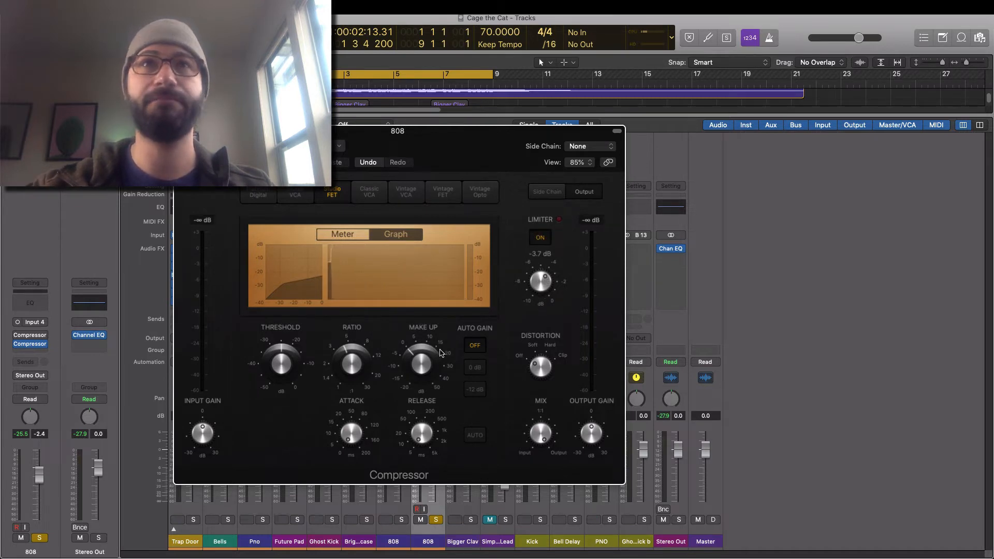
left_click(469, 368)
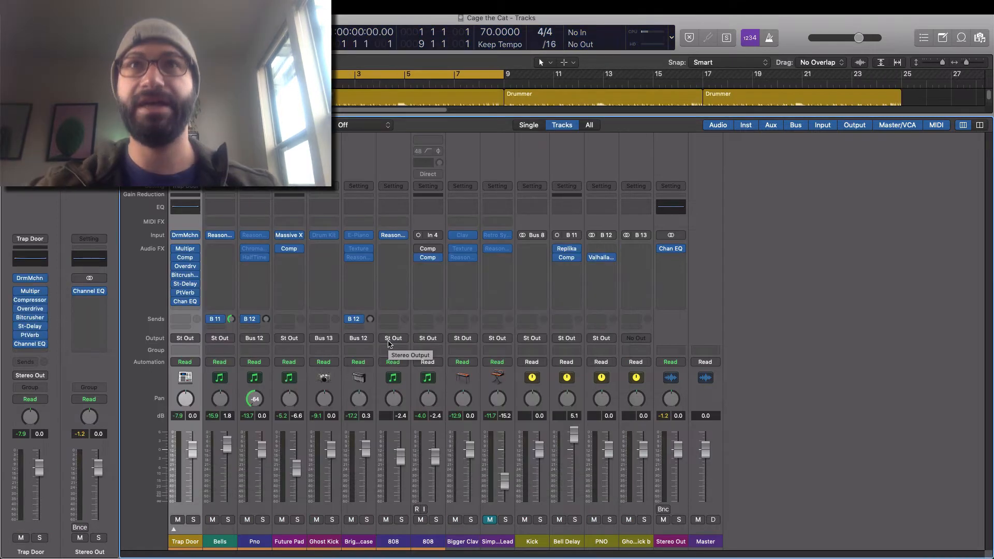
Step: Open the 808 channel's second compressor, play it in the mix and soloed, lengthen its attack and close it
left_click(431, 258)
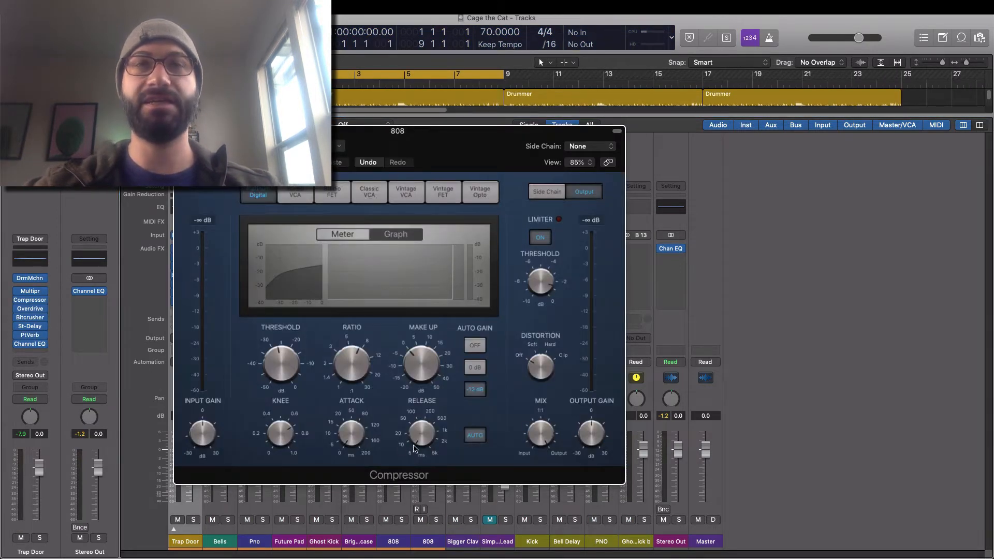
key("space")
mouse_move(356, 346)
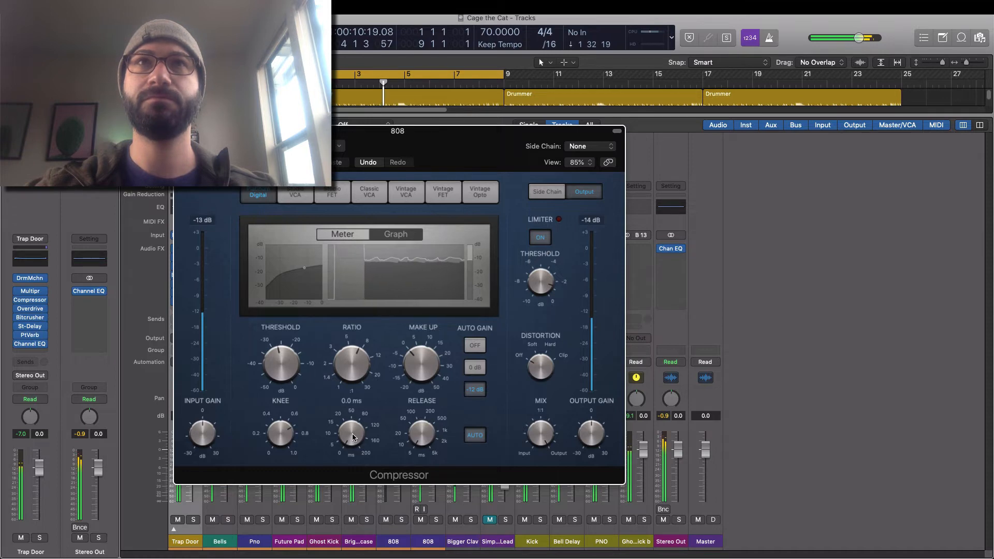
key("s")
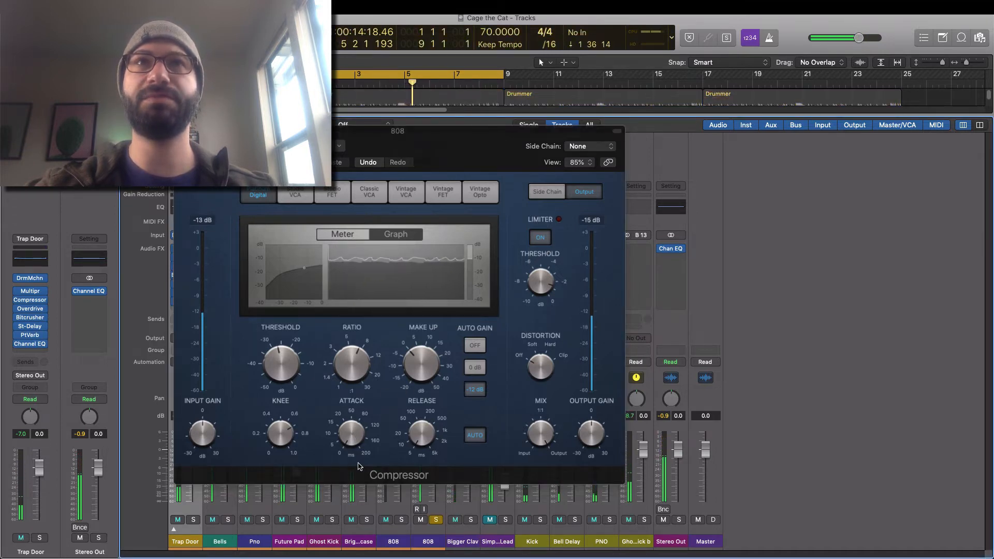
left_click_drag(349, 435, 338, 399)
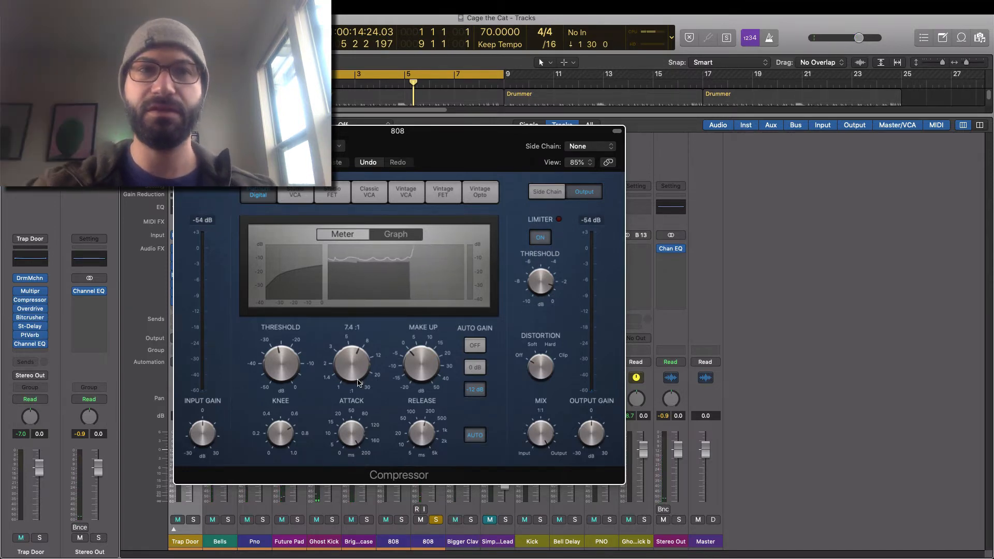
left_click(180, 131)
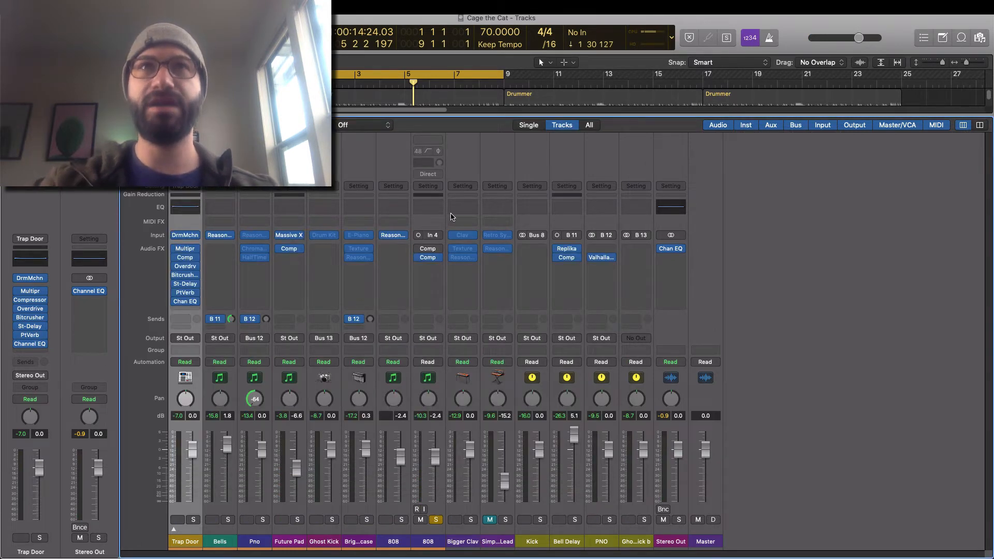
left_click(440, 258)
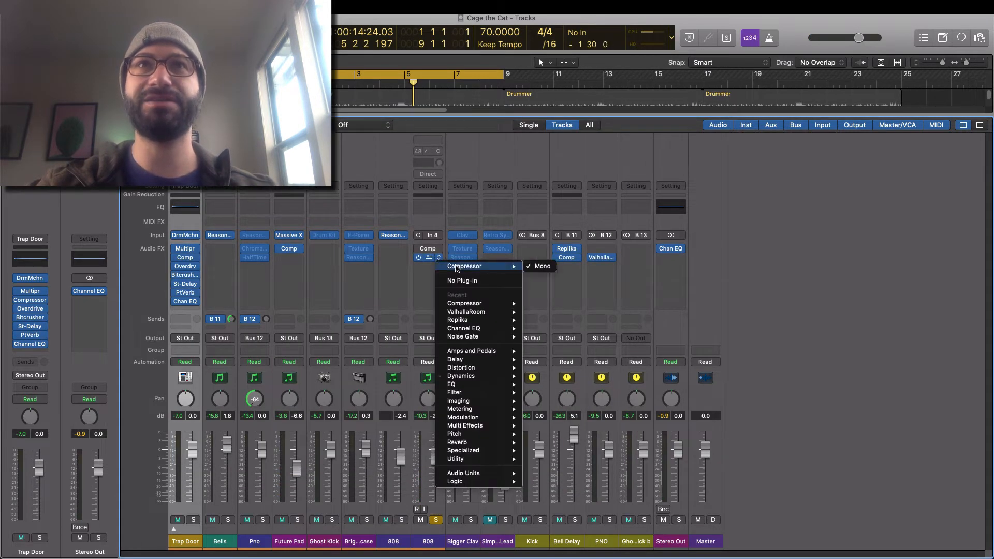
mouse_move(454, 266)
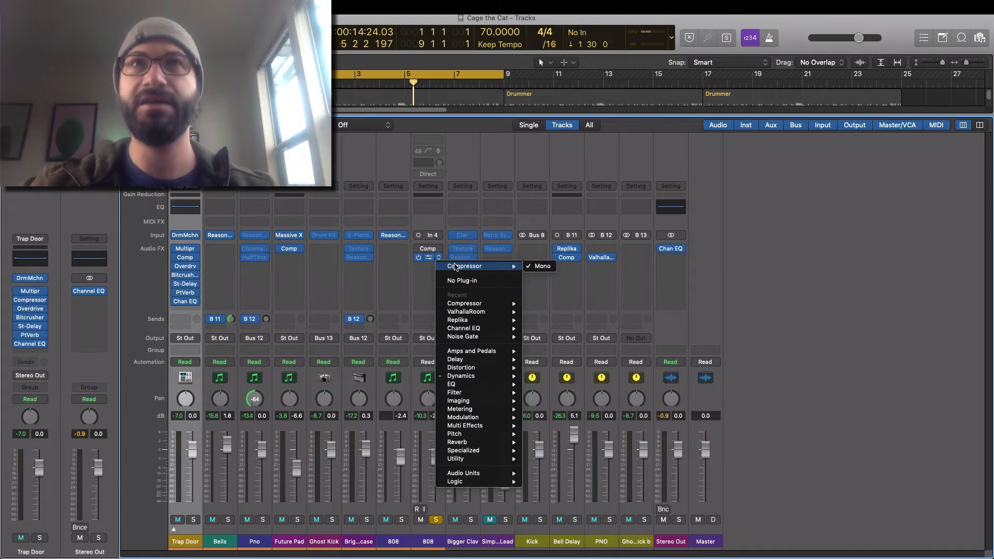
left_click(422, 279)
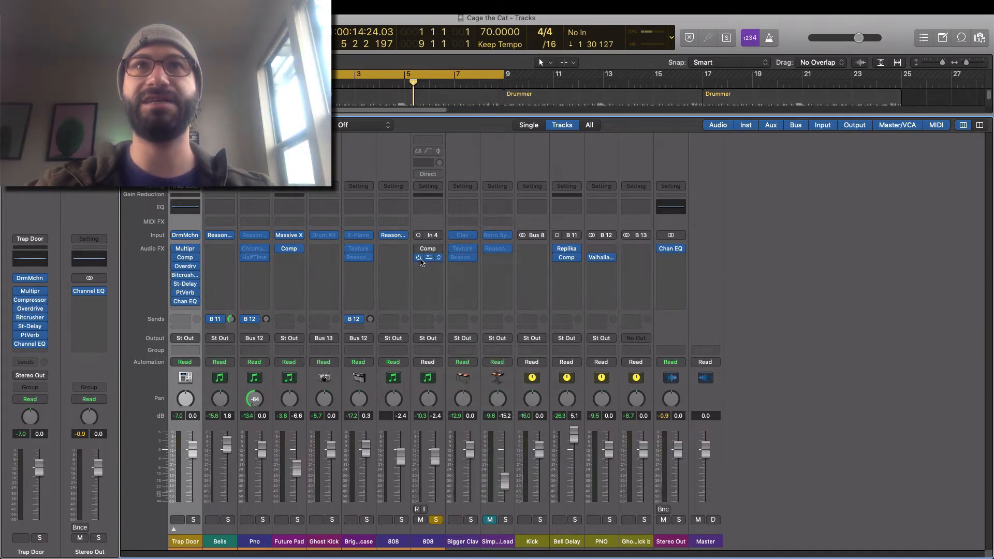
Step: Open the 808 channel's side-chained compressor and select Bus 8 ← Kick 2 - Trap Door as its side chain source
left_click(429, 254)
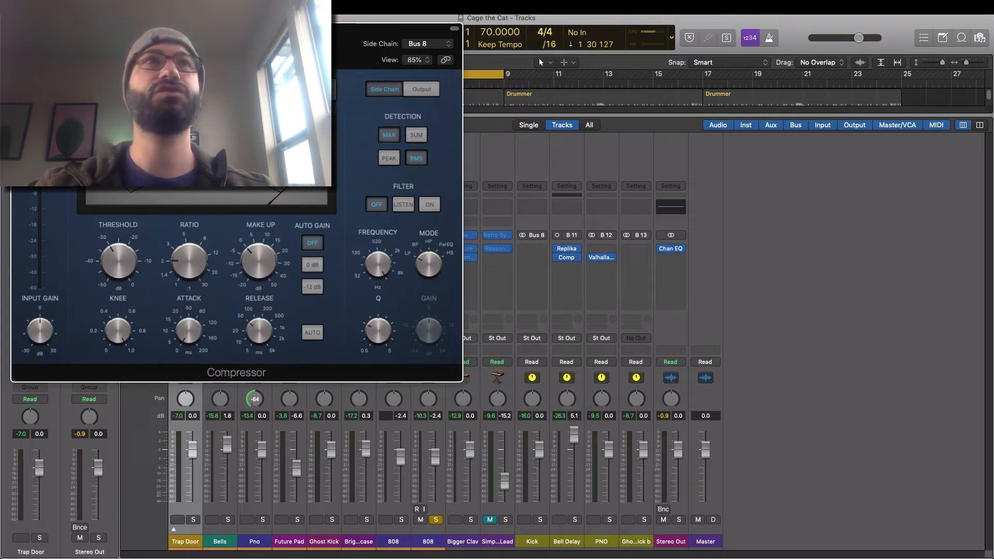
left_click_drag(252, 45, 638, 141)
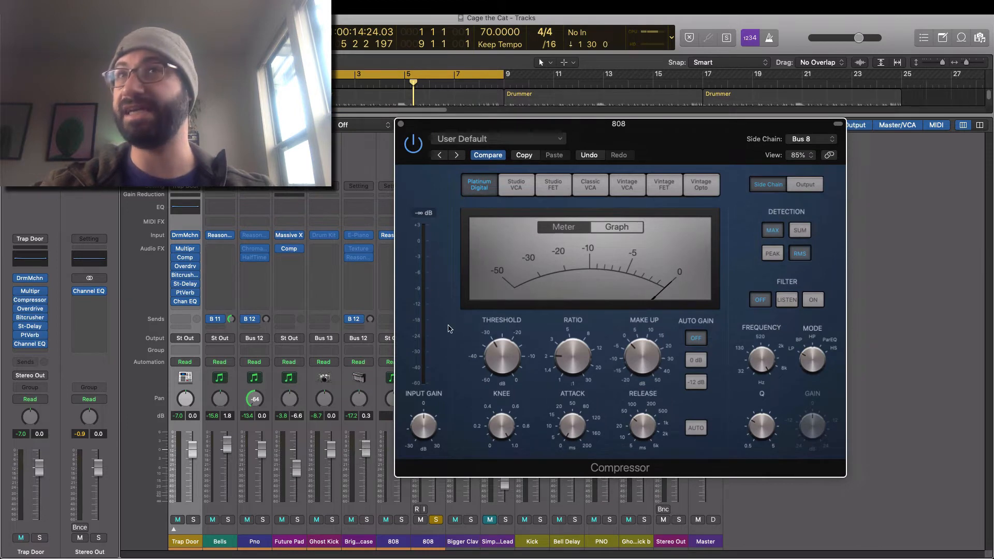
left_click(810, 139)
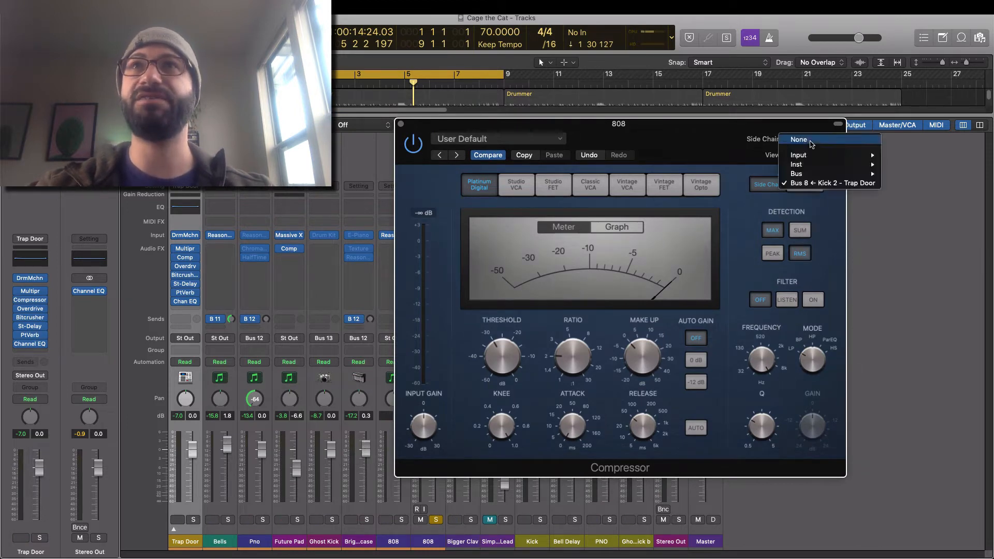
left_click(814, 184)
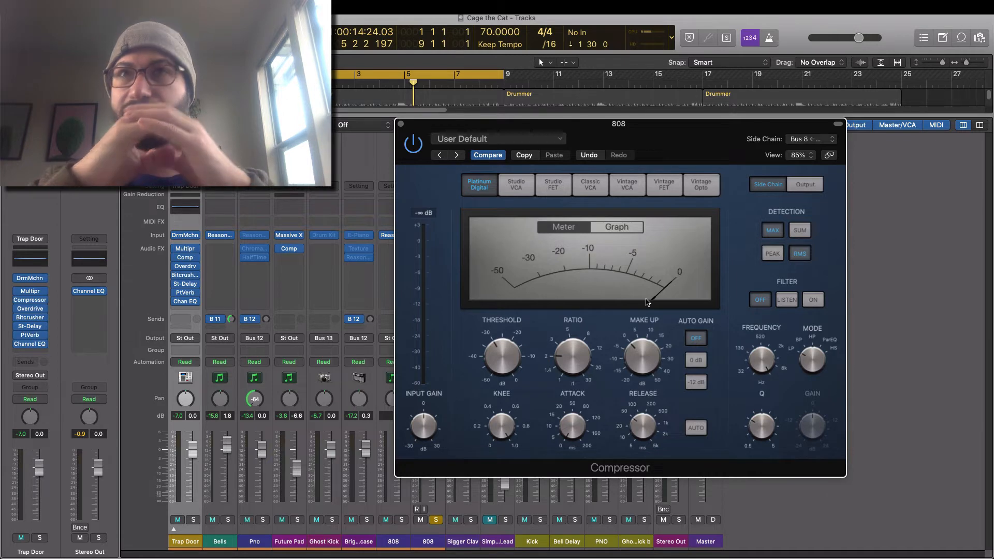
Step: Solo the Trap Door alongside the 808, toggle the 808's side-chained compressor and play both from the start
mouse_move(549, 360)
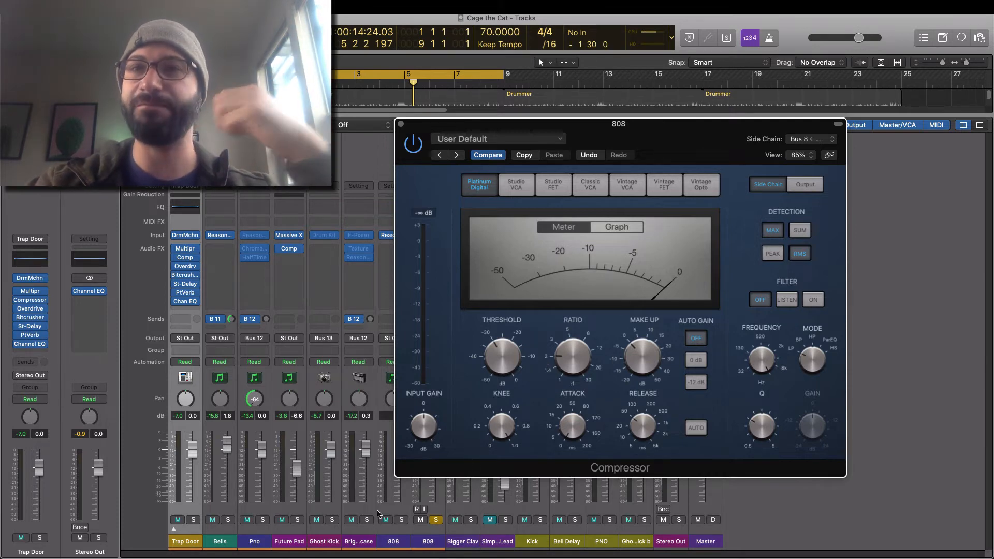
left_click(193, 521)
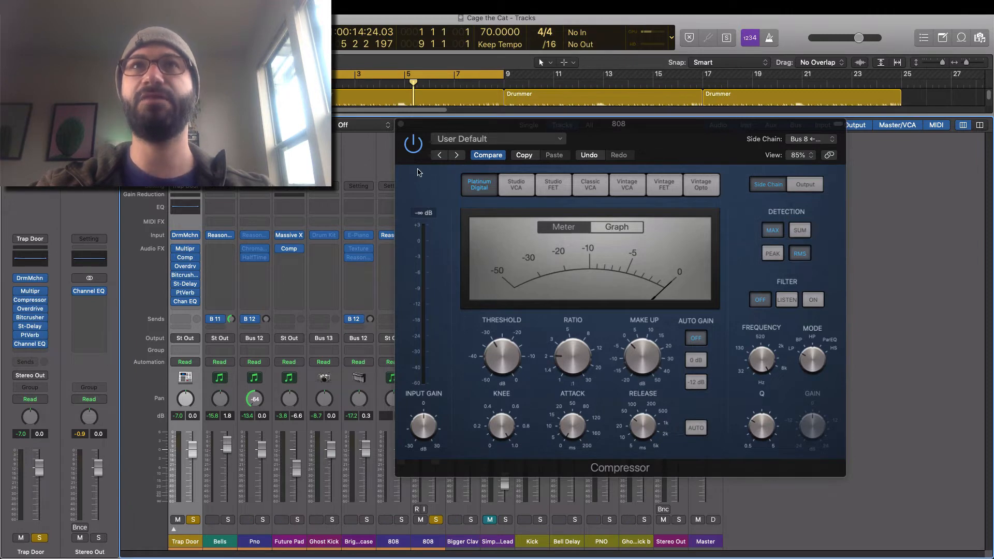
left_click(415, 154)
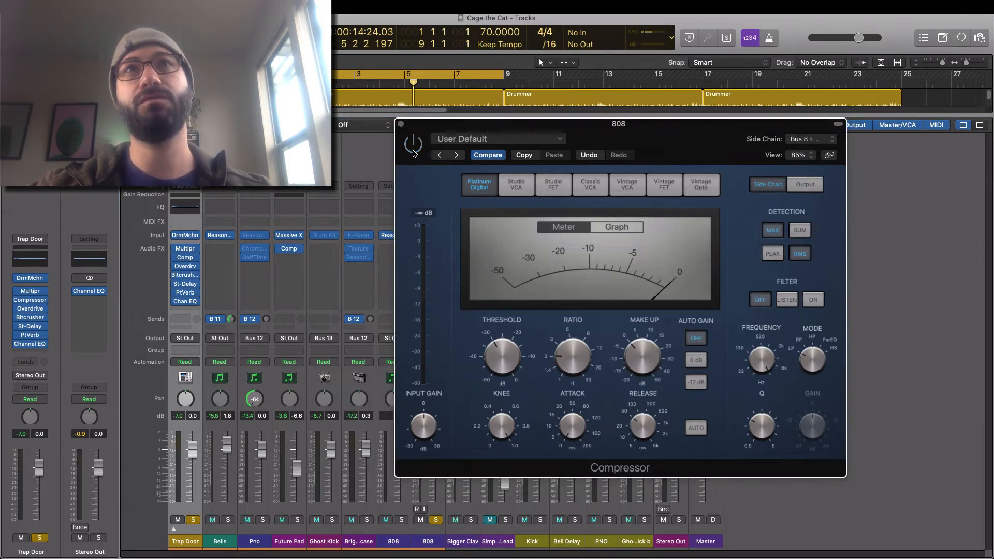
key("Return")
key("space")
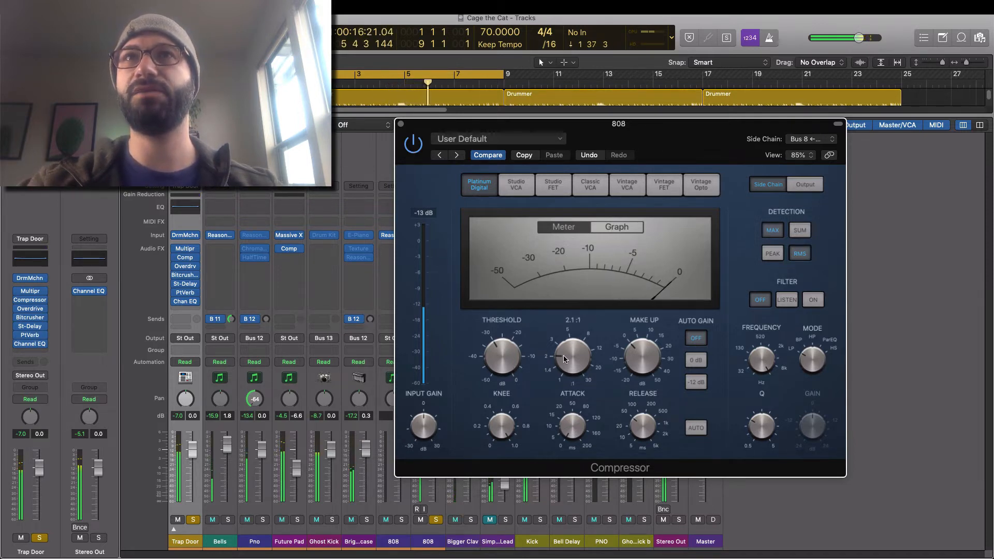
Step: Raise the ratio of the 808's side-chained compressor, adjust its release, switch its display to the graph and close it
left_click_drag(566, 352, 563, 345)
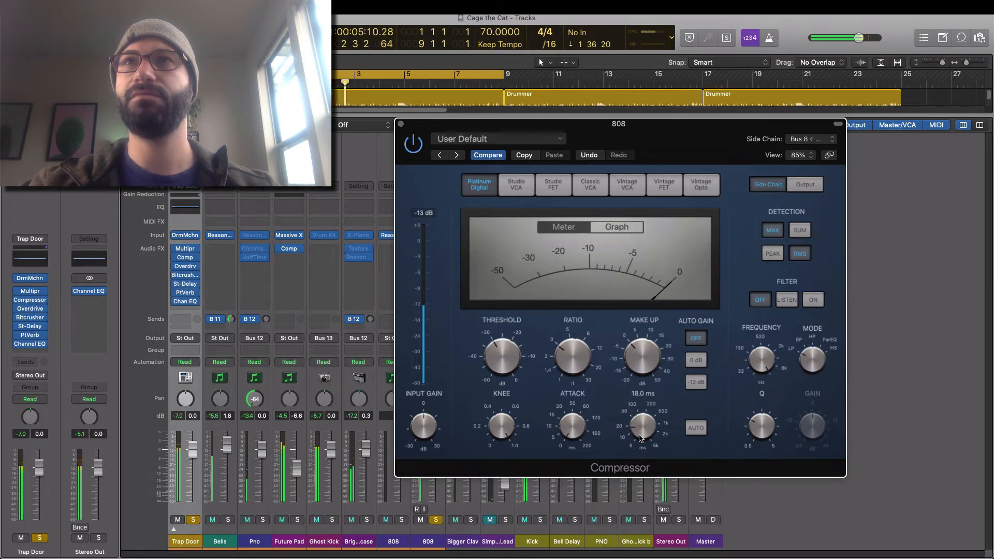
left_click_drag(641, 437, 651, 408)
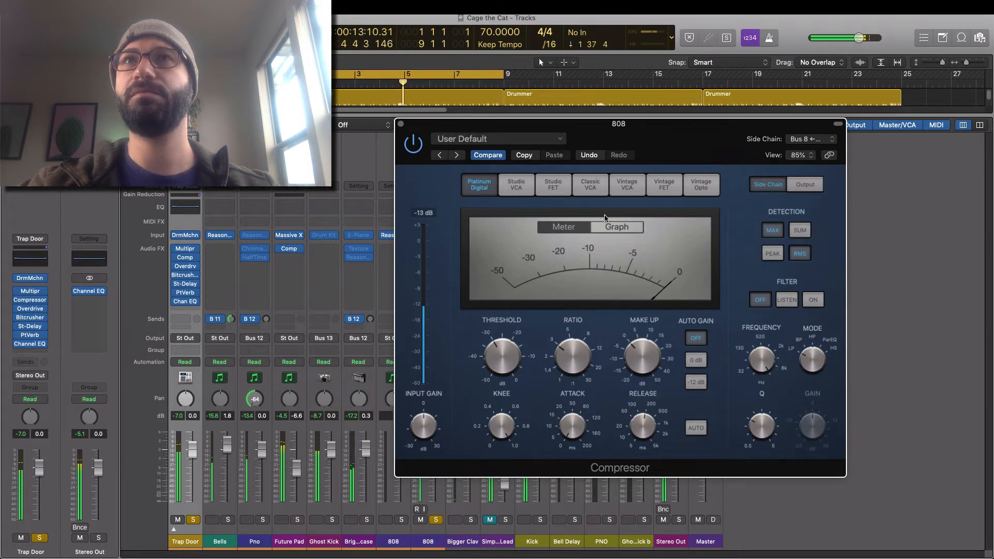
left_click(605, 227)
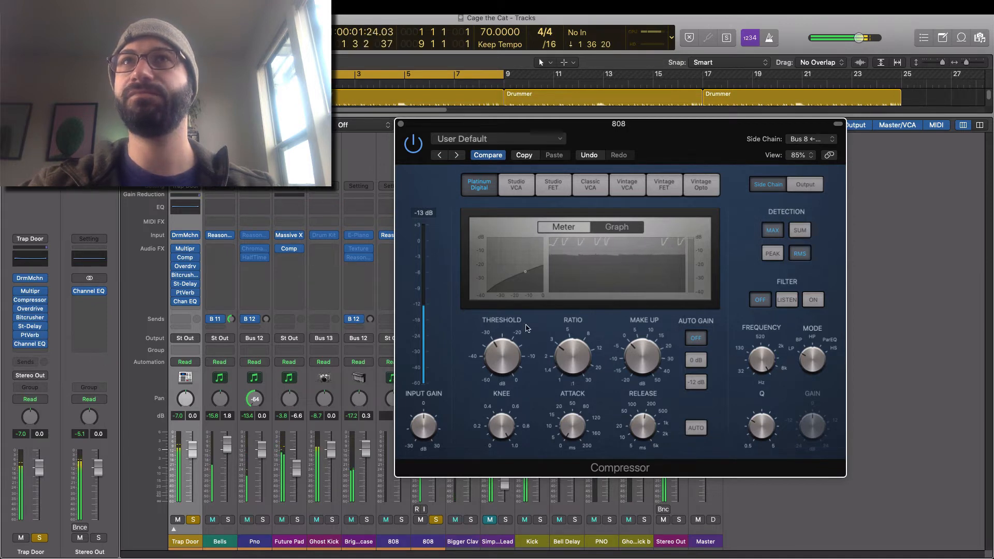
mouse_move(570, 336)
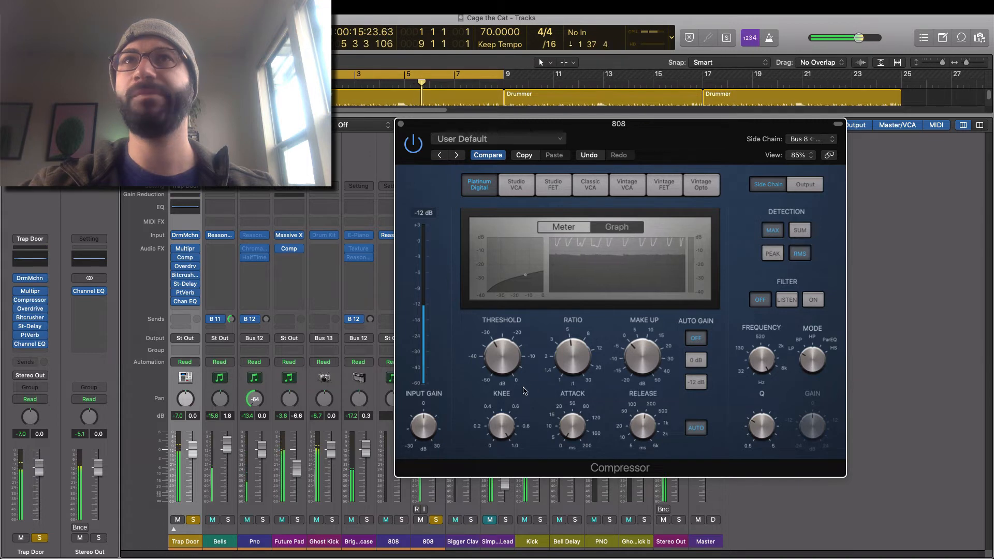
mouse_move(503, 352)
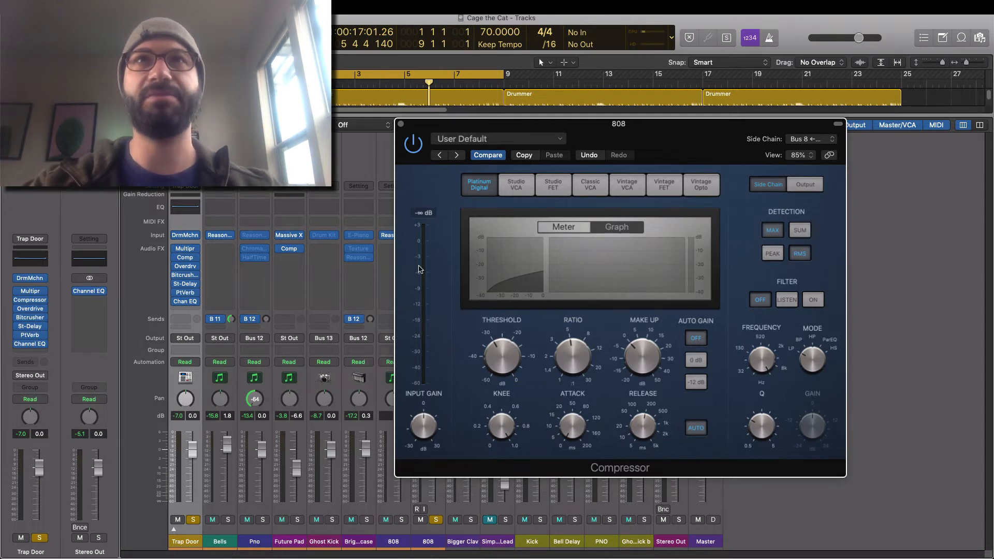
left_click(401, 125)
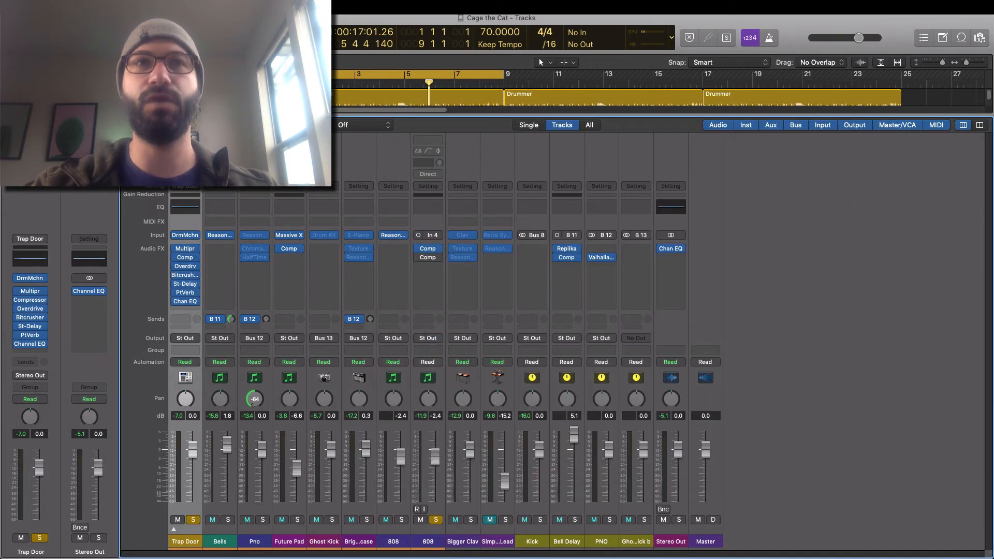
Step: Play the 808 with the soloed Trap Door, compare it with the side-chained compressor bypassed and active, and clear the solos
left_click(194, 520)
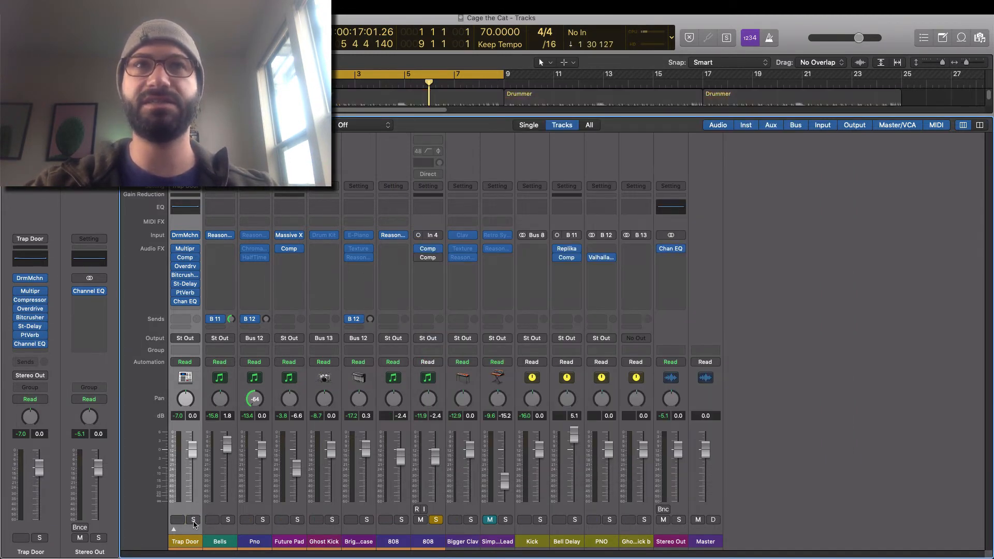
left_click(193, 519)
key("space")
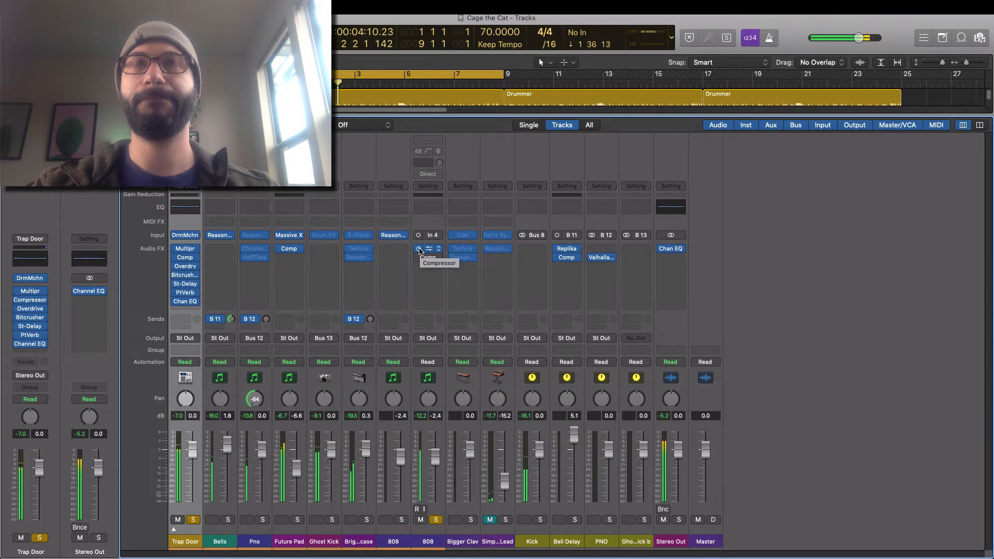
left_click(419, 249)
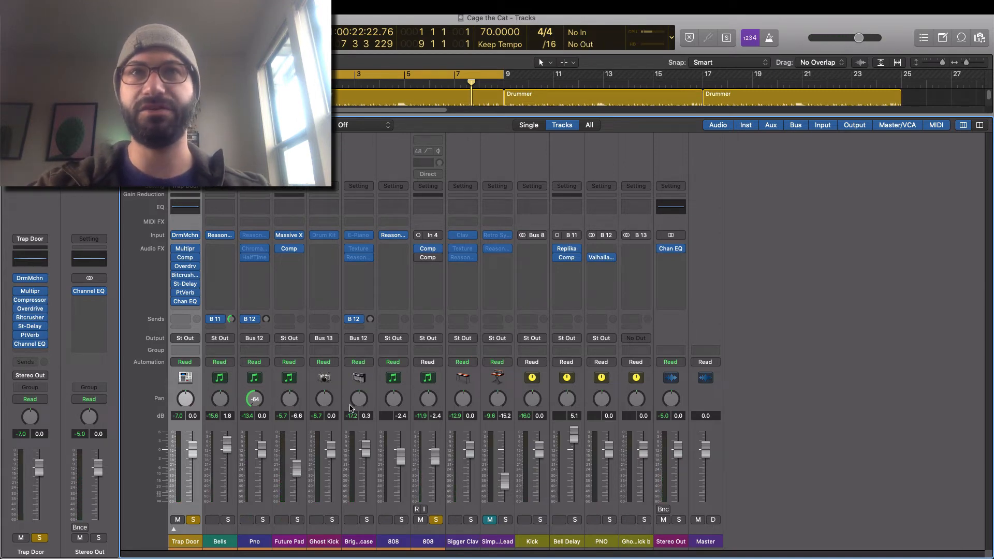
left_click(193, 520)
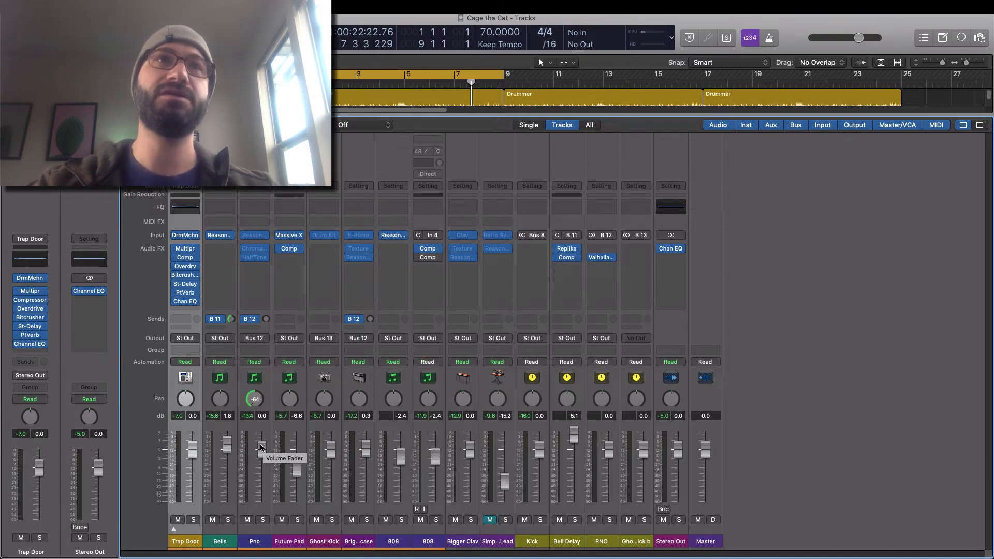
Step: Solo the Bells and play them, toggling the Bell Delay channel's compressor to compare the delay
left_click(227, 522)
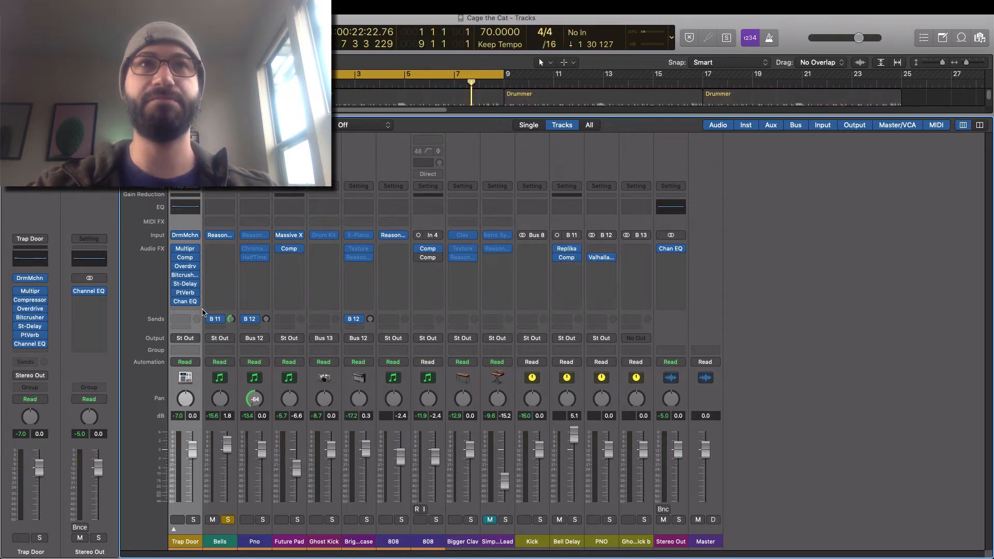
key("space")
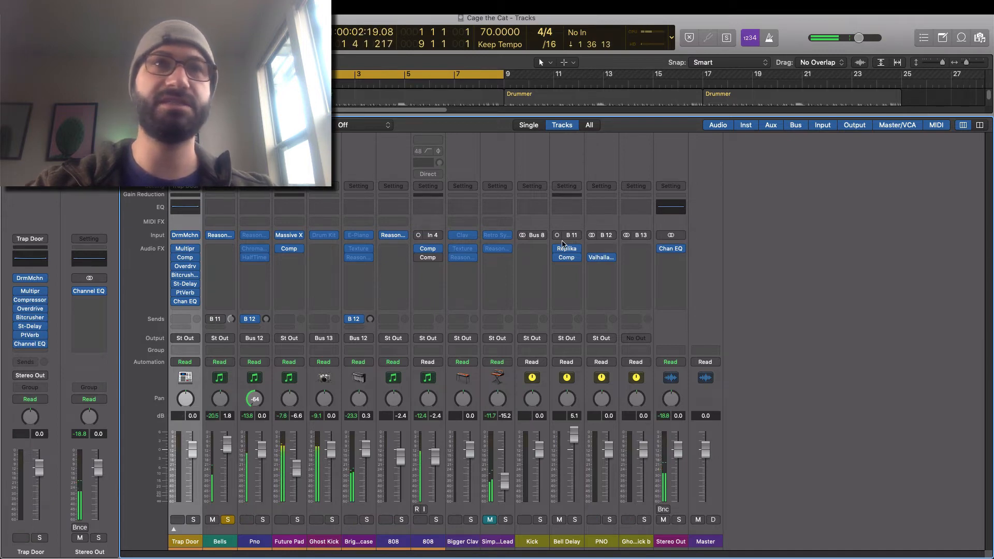
left_click(557, 258)
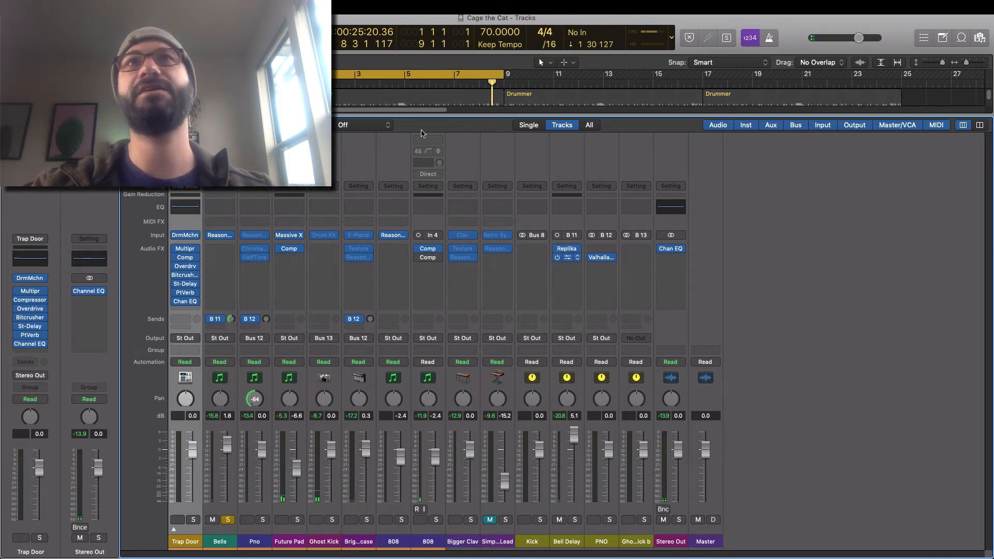
Step: Open the Bell Delay channel's compressor and select Bus 11 ← Bells as its side chain source
left_click(566, 259)
left_click_drag(346, 62, 385, 124)
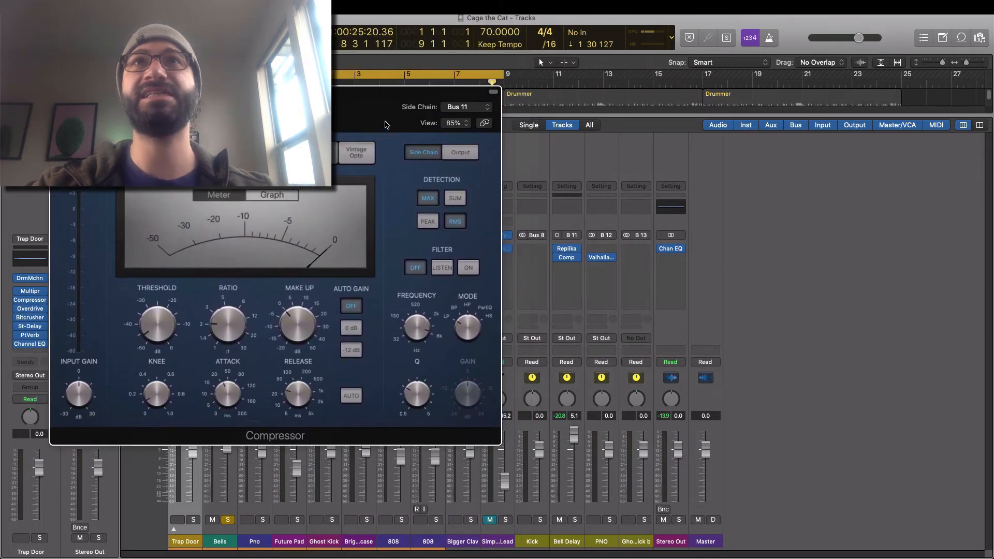
left_click(455, 110)
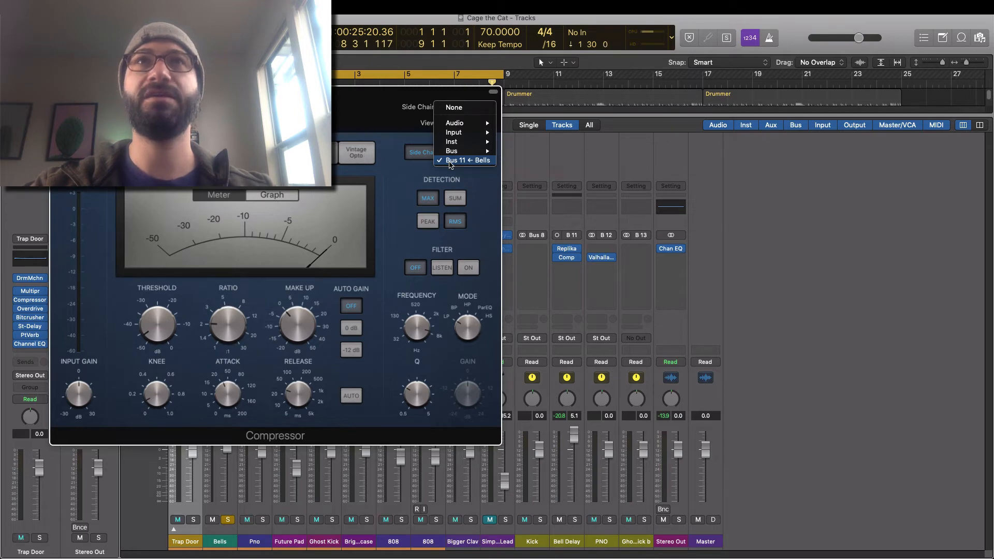
left_click(450, 162)
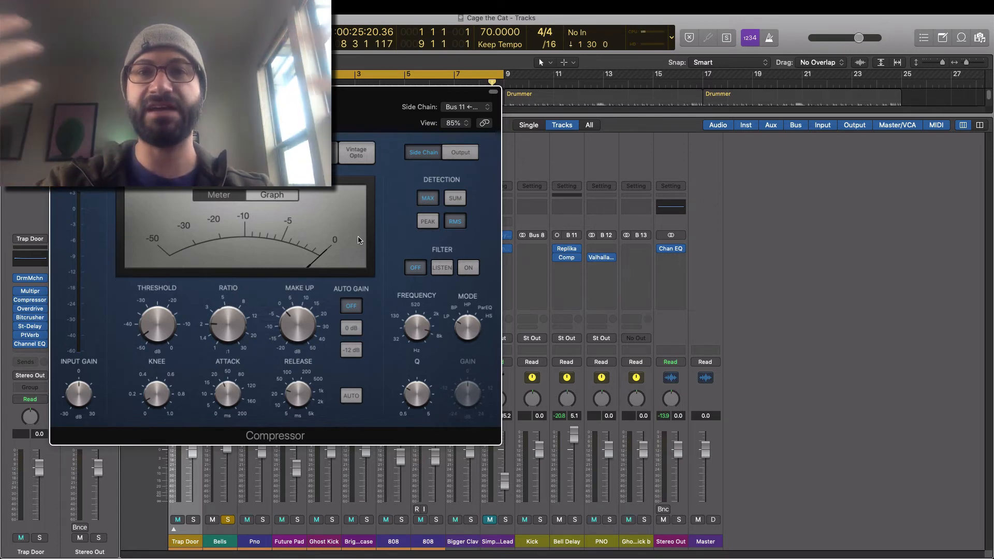
Step: Show the graph in the Bell Delay compressor, adjust its release during playback and close it
left_click(284, 196)
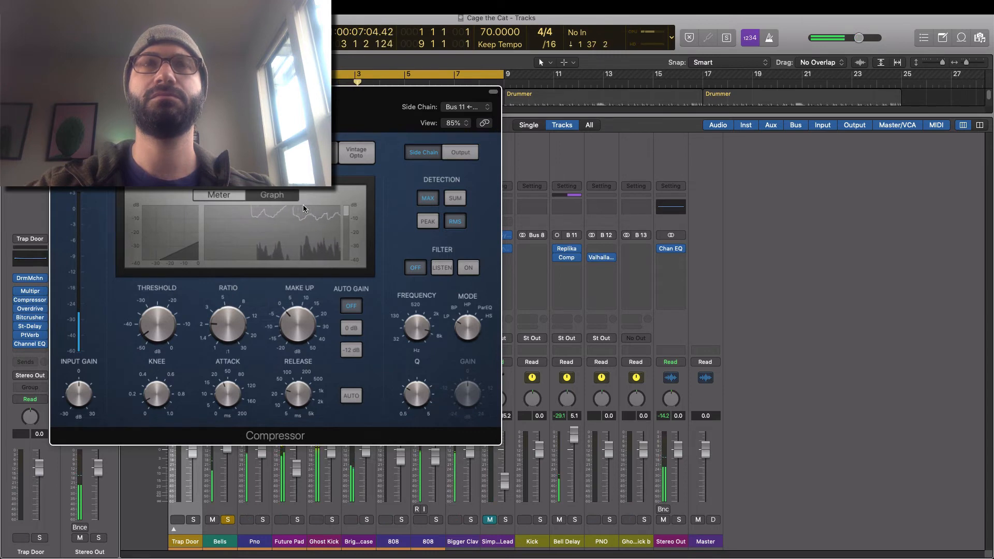
left_click_drag(297, 397, 297, 404)
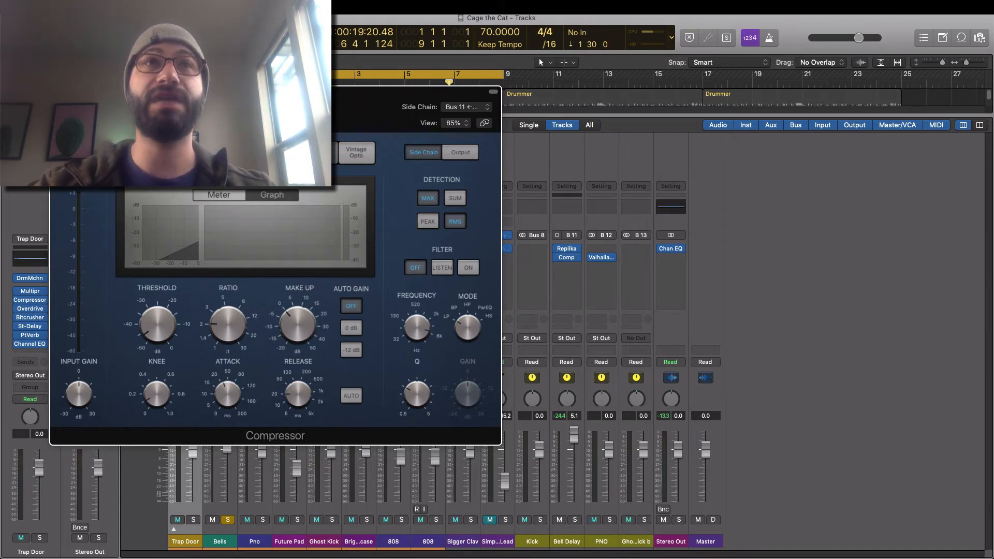
left_click(57, 92)
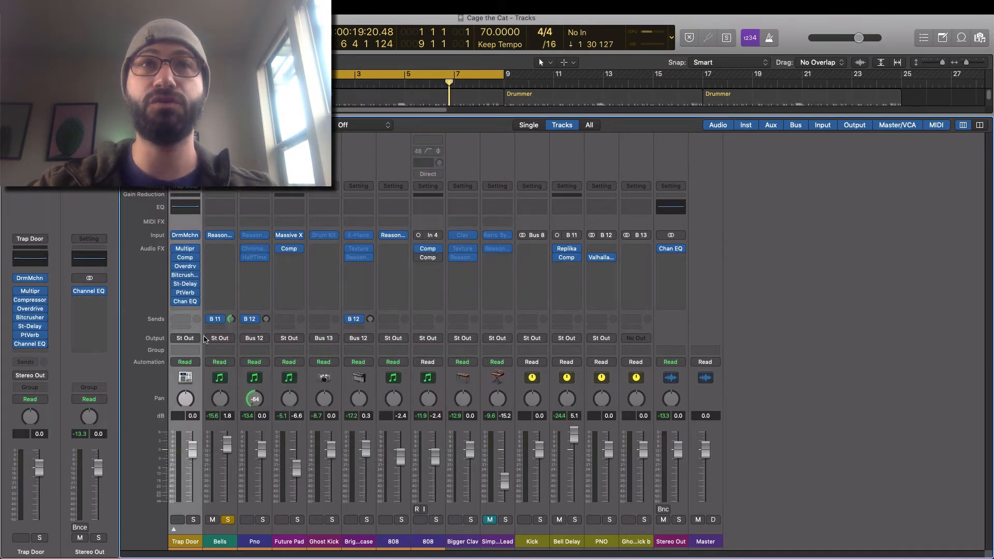
Step: Solo the Future Pad instead of the Bells, play it and raise its volume fader to -5.0 dB
left_click(228, 519)
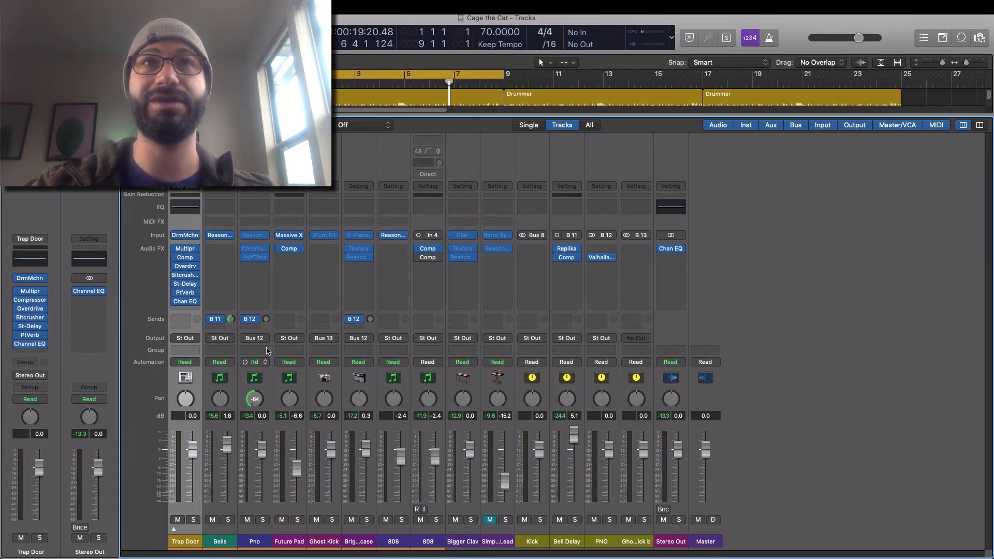
left_click(297, 519)
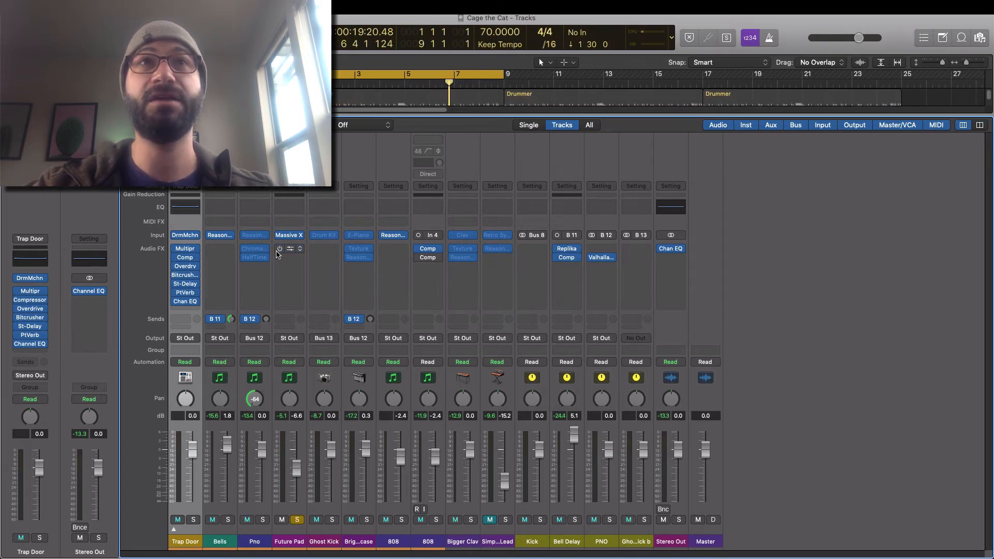
key("space")
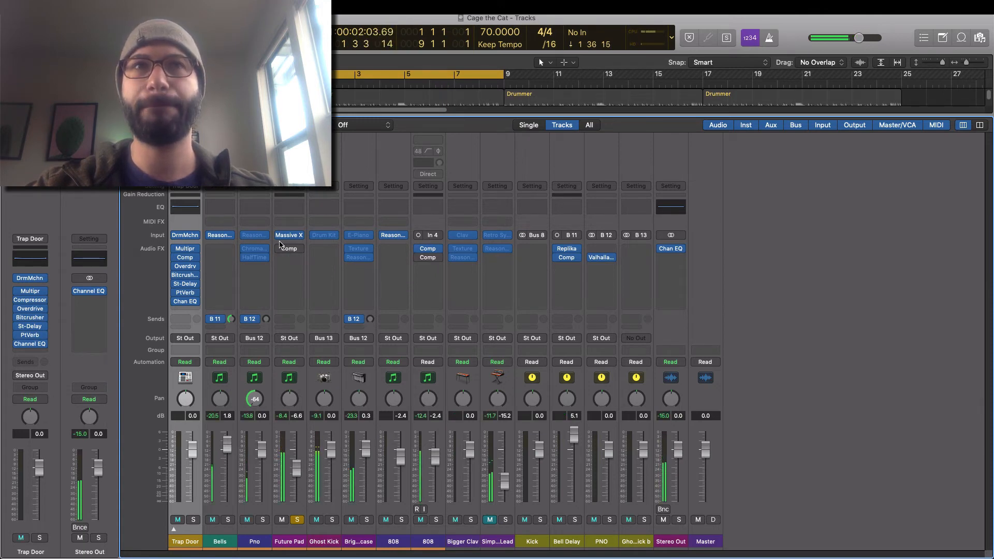
left_click_drag(296, 468, 294, 458)
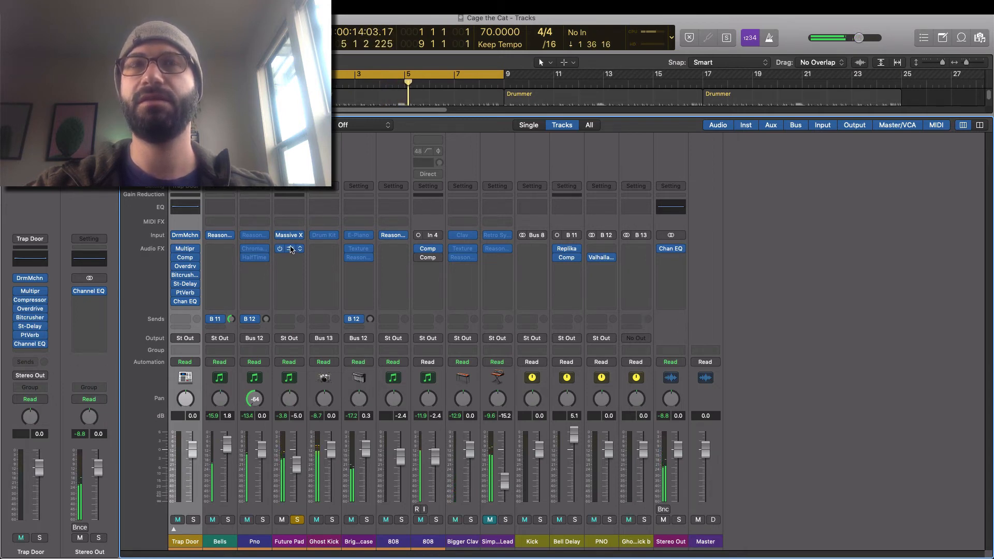
Step: Play the Ghost Kick soloed together with the Future Pad and clear the solos
left_click(336, 530)
left_click(334, 520)
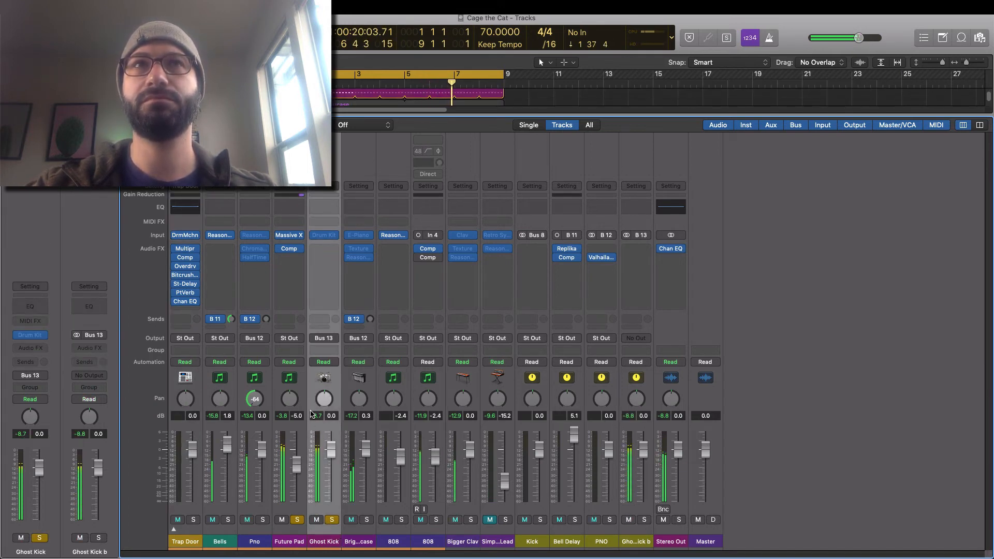
mouse_move(282, 247)
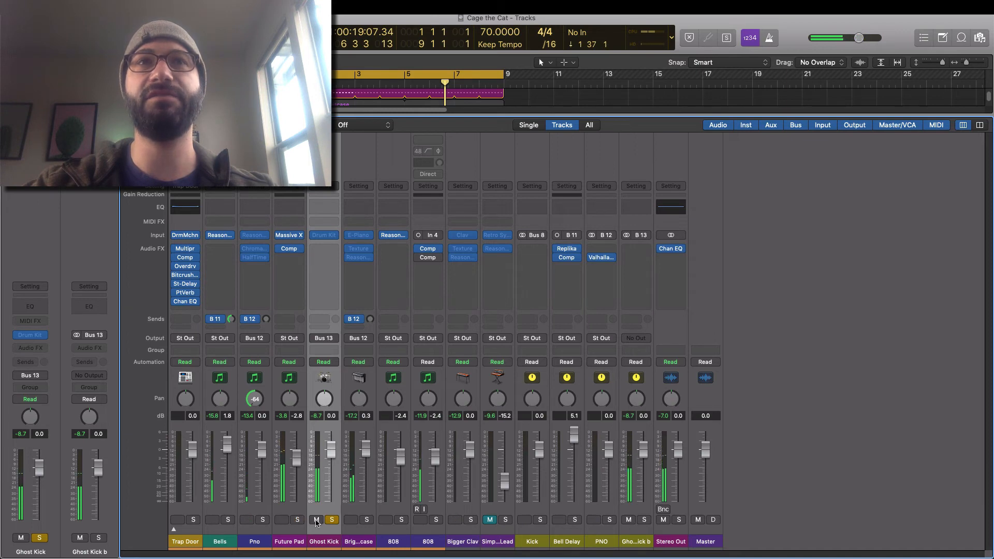
left_click(333, 520)
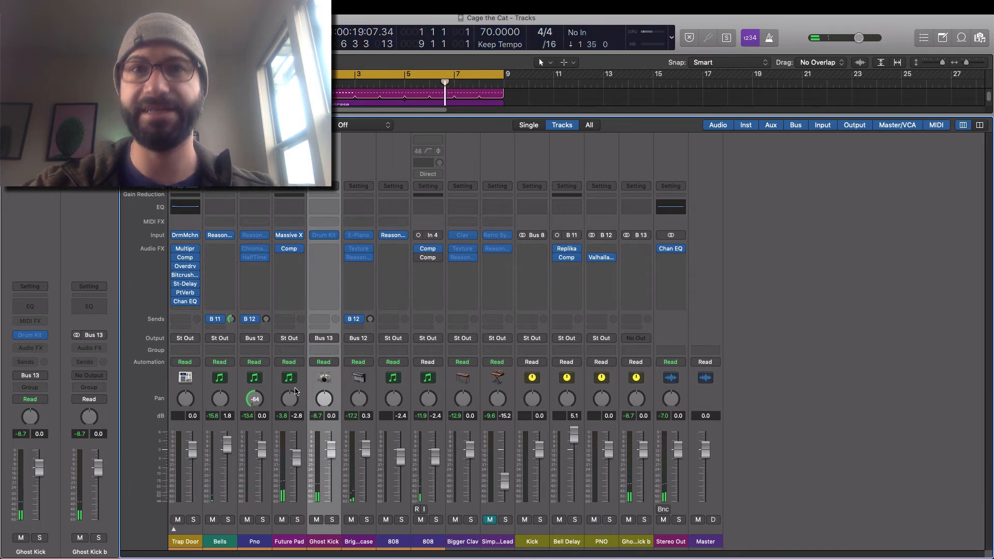
Step: Play the full mix from the start and raise the Future Pad's volume fader to 0.3 dB
key("Return")
key("space")
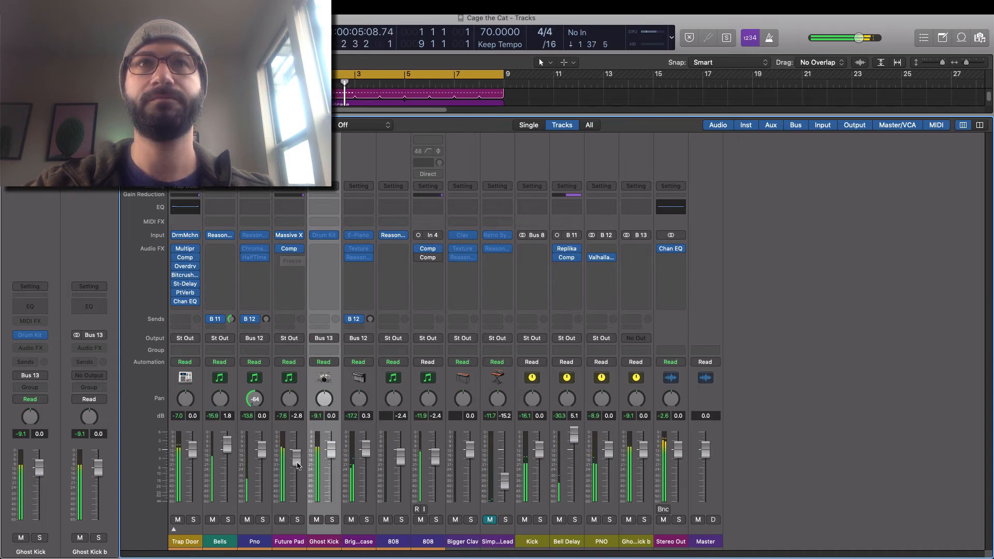
left_click_drag(296, 446, 297, 449)
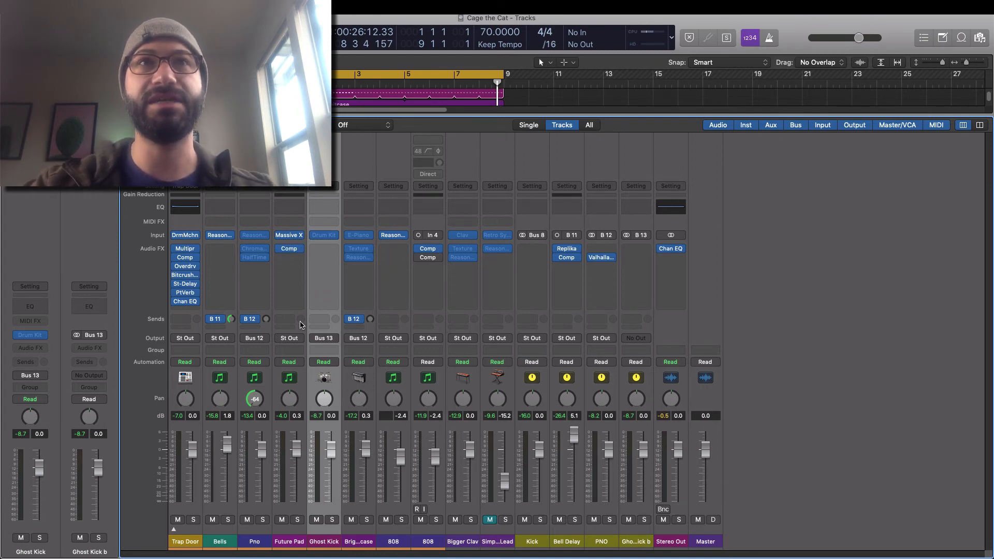
Step: Open the Future Pad's compressor, move it clear of the webcam area, switch it to the graph and play the mix
left_click(291, 251)
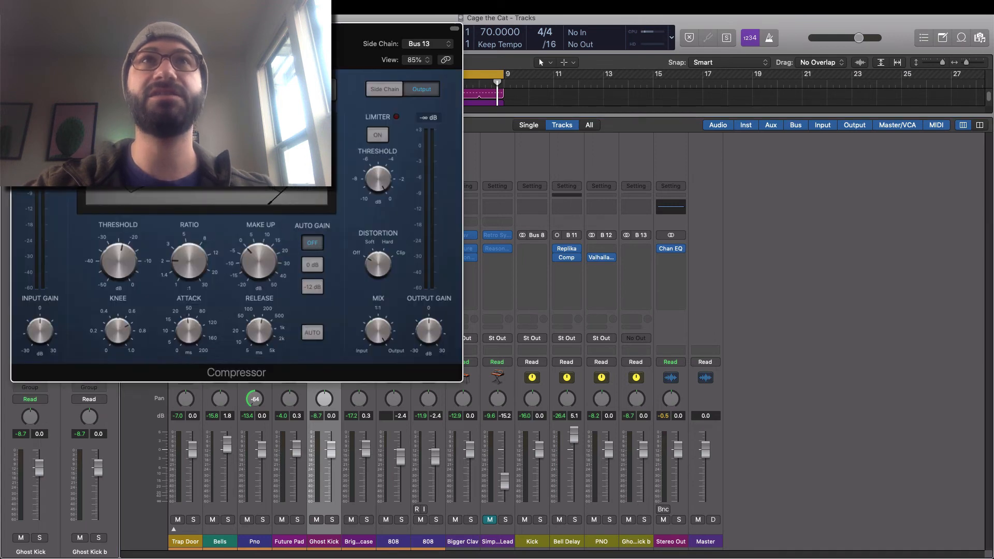
left_click_drag(297, 50, 692, 199)
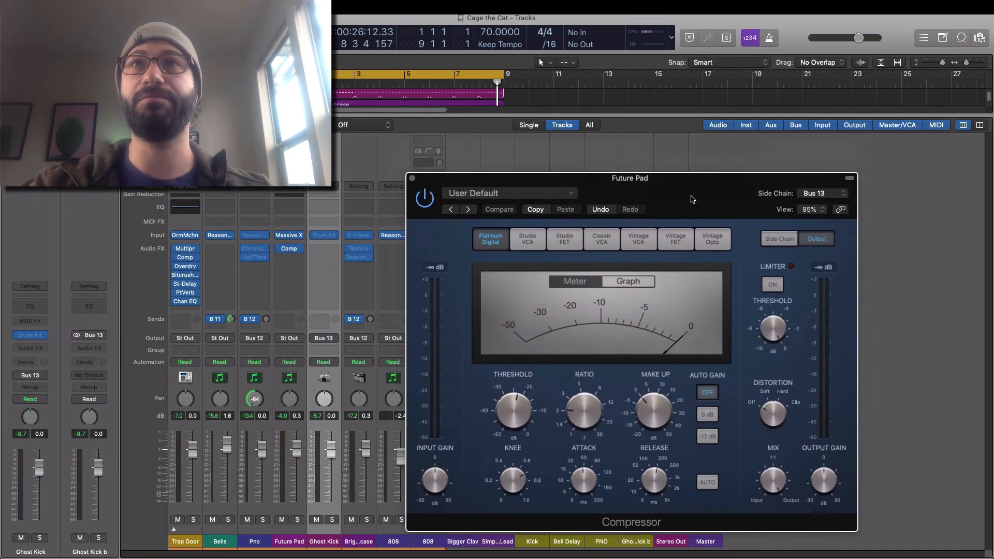
left_click(624, 281)
key("space")
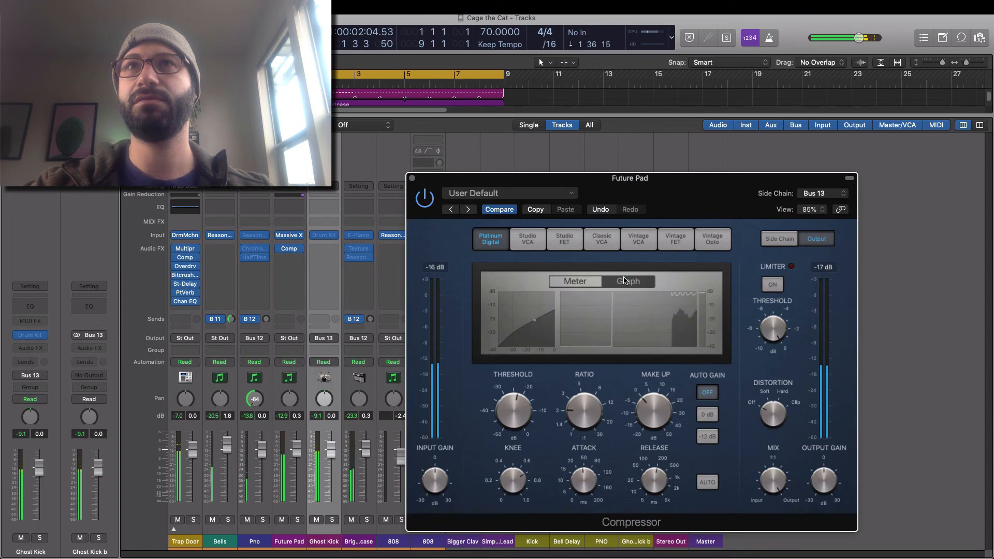
Step: Enable automatic release on the Future Pad's compressor, listen to the mix and close the compressor
left_click(706, 481)
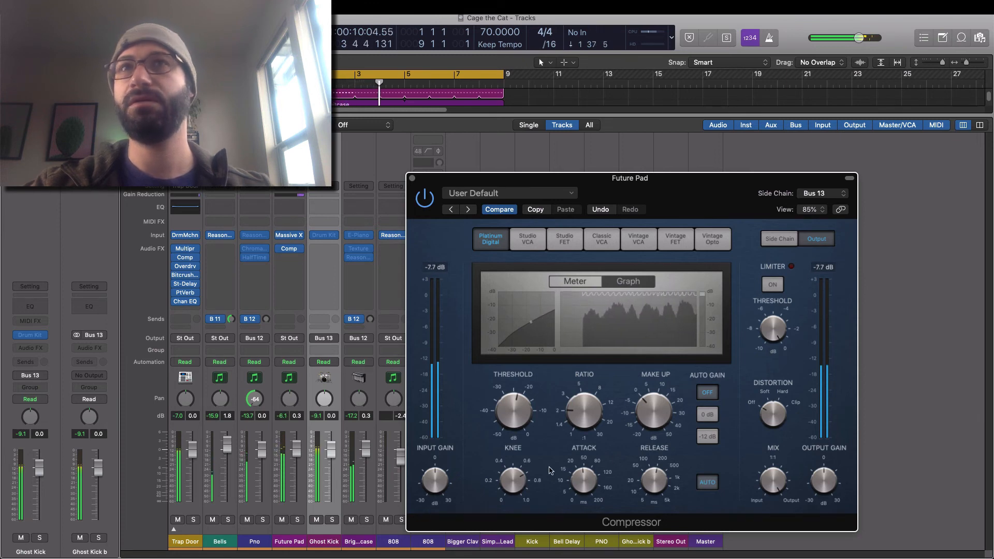
mouse_move(502, 466)
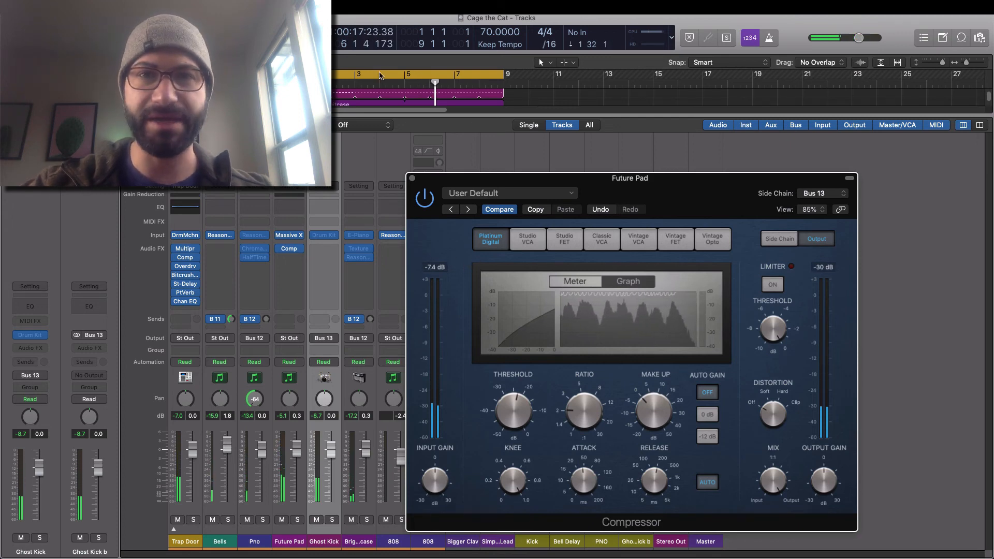
left_click(412, 178)
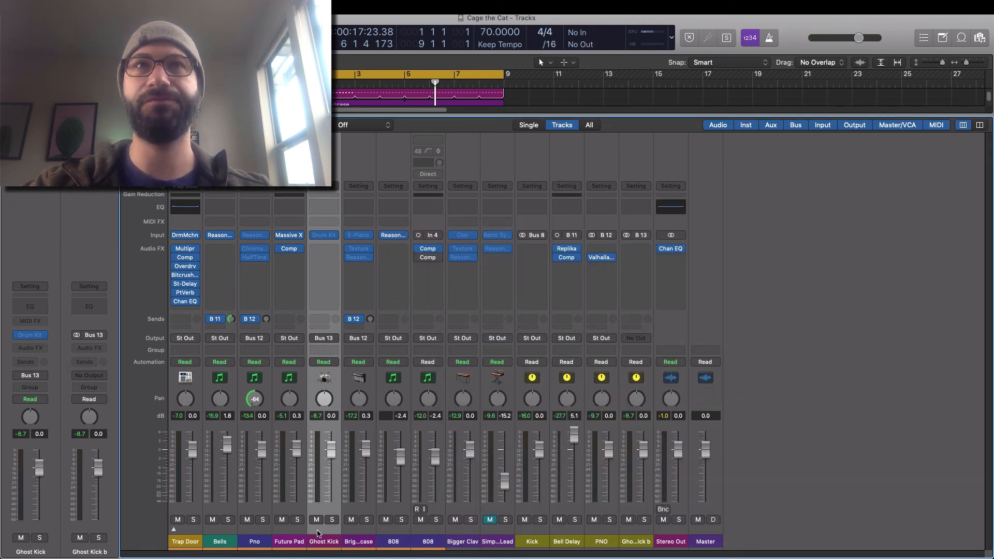
Step: Hide the mixer, view the Ghost Kick region's notes in the Piano Roll and close the editor
key("x")
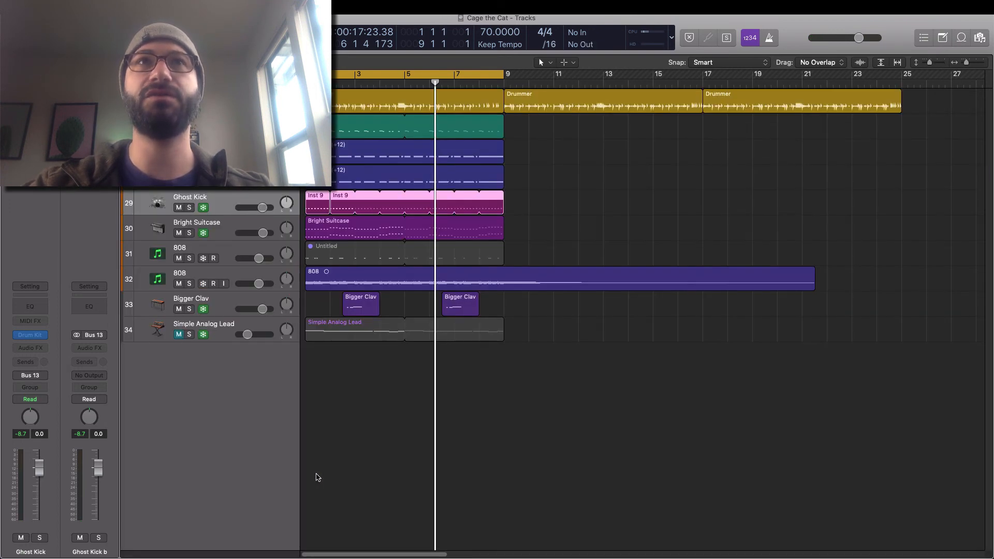
double_click(319, 209)
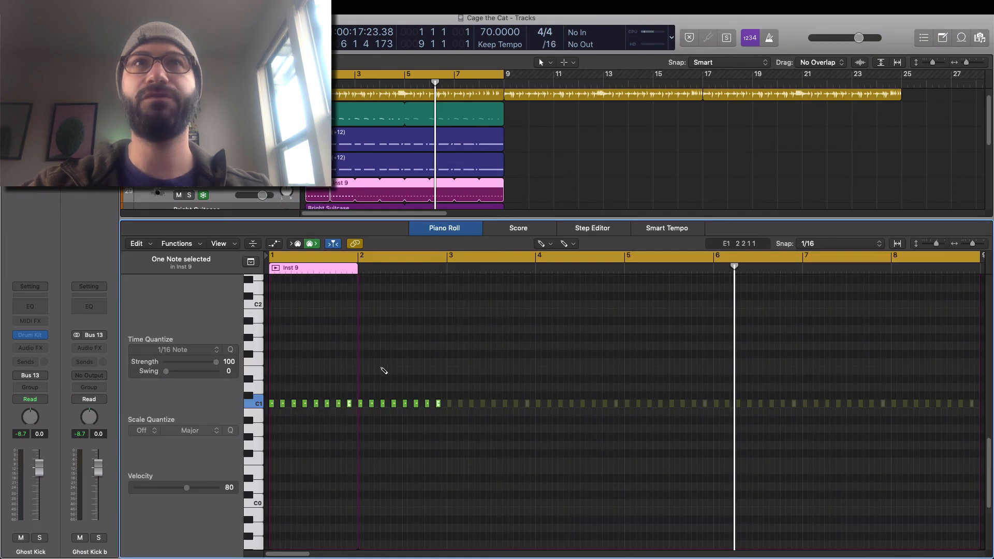
key("e")
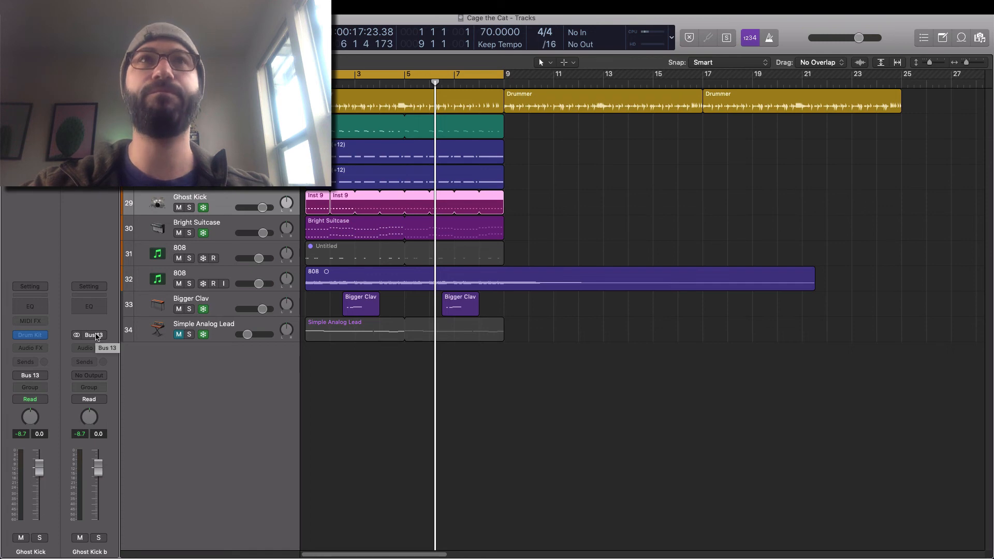
Step: Show the mixer again, reopen the Future Pad's compressor and play the mix
key("x")
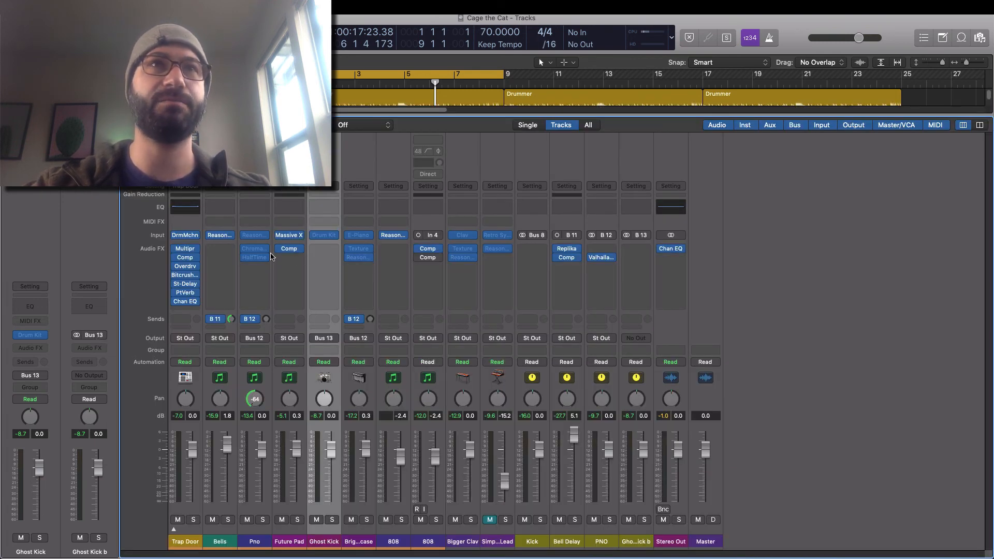
left_click(292, 250)
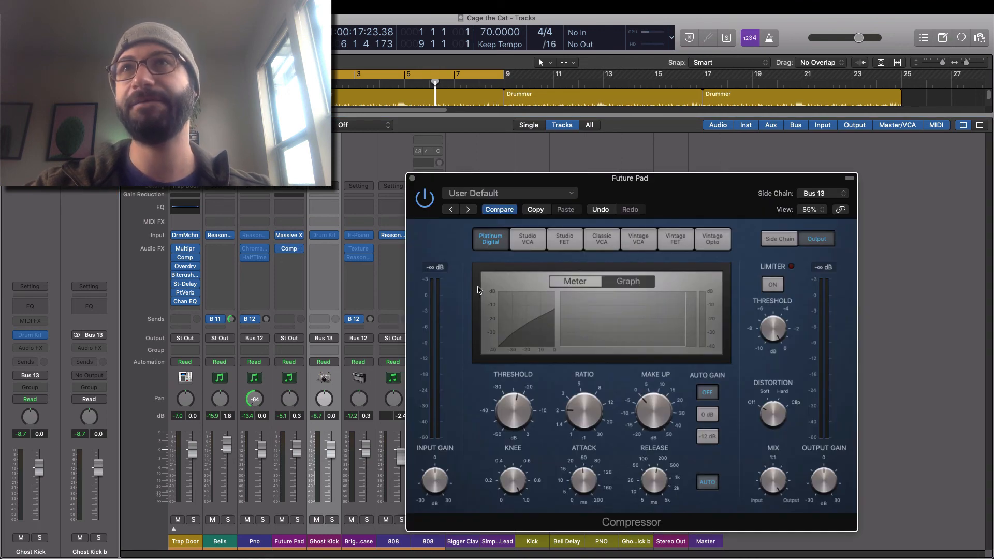
key("space")
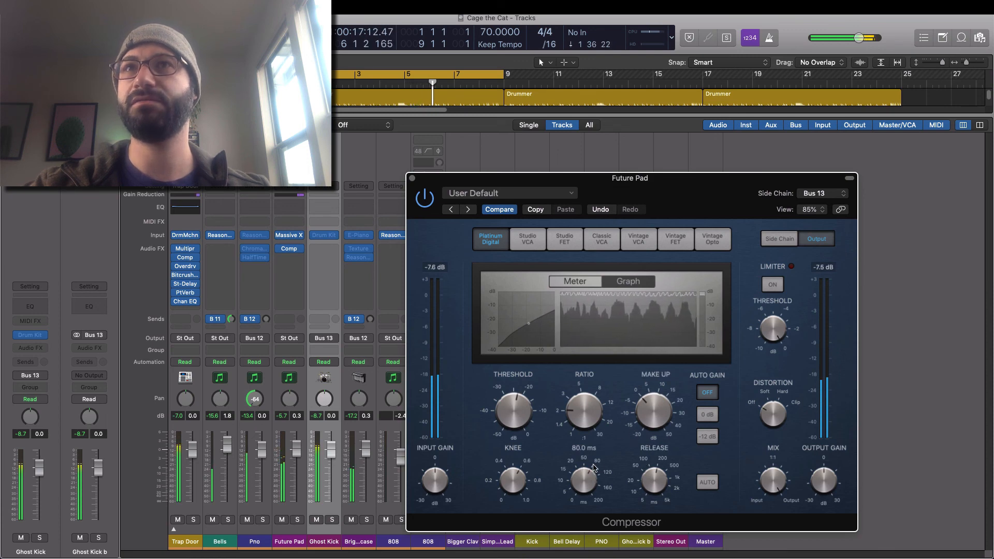
Step: Audition the Future Pad compressor's attack at 188 ms during playback and bring it down to 56 ms
mouse_move(594, 468)
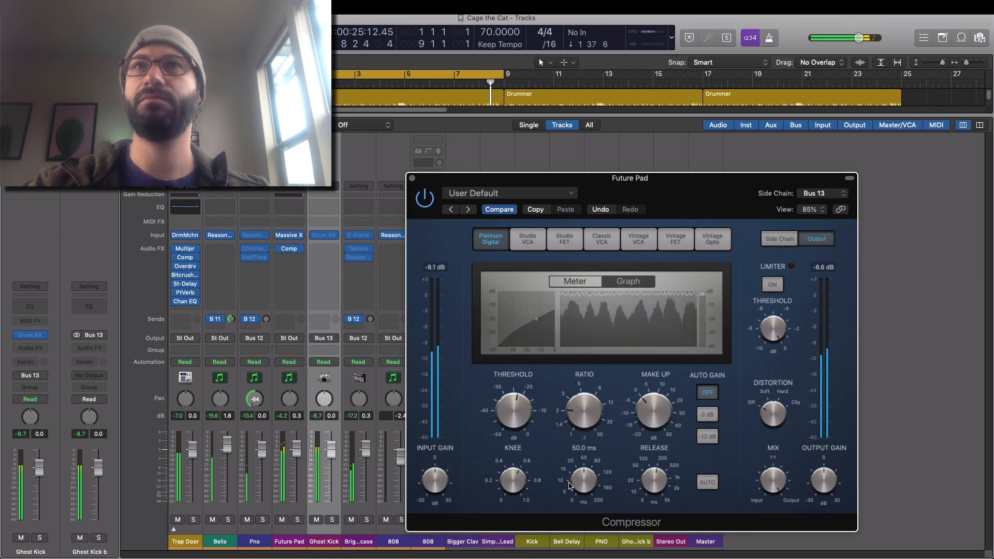
scroll(577, 497, "up", 10)
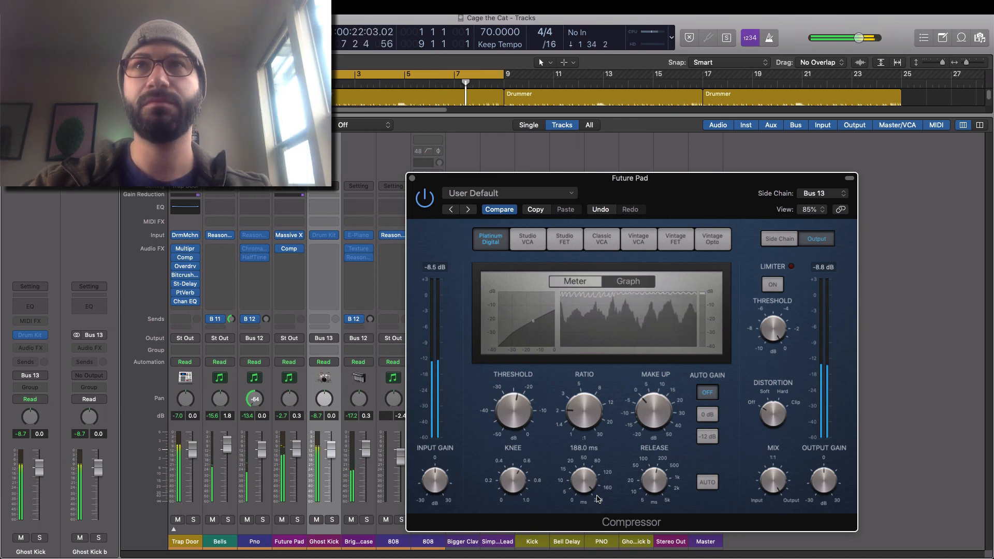
left_click_drag(598, 498, 586, 464)
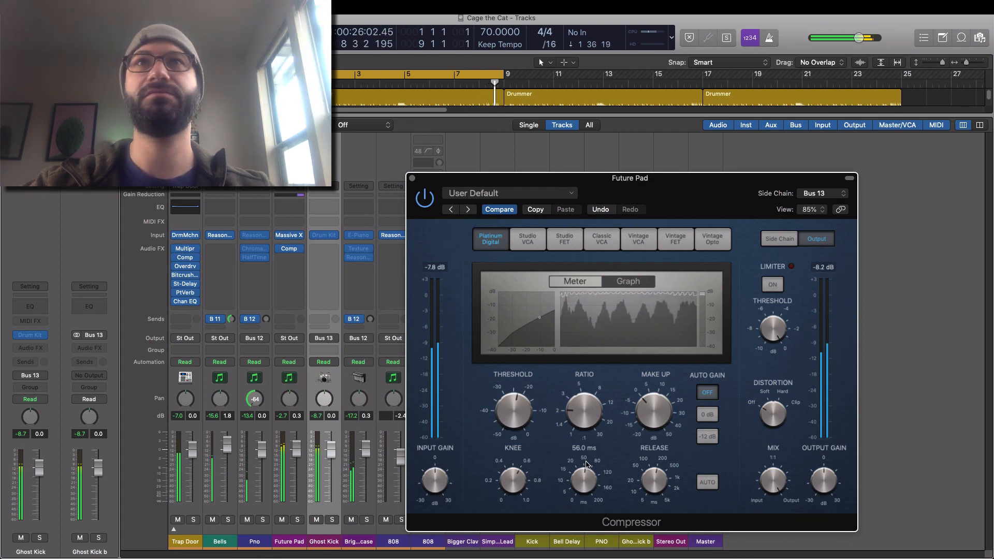